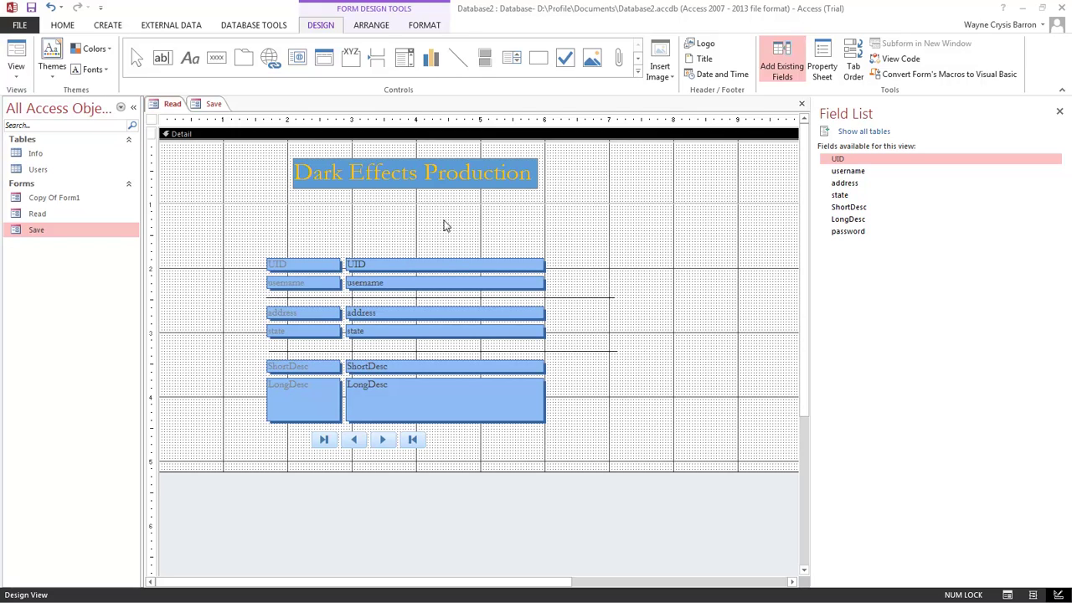
- Create a blank form, switch it to Design View, and widen its detail area to about 9 inches
click(109, 26)
click(288, 60)
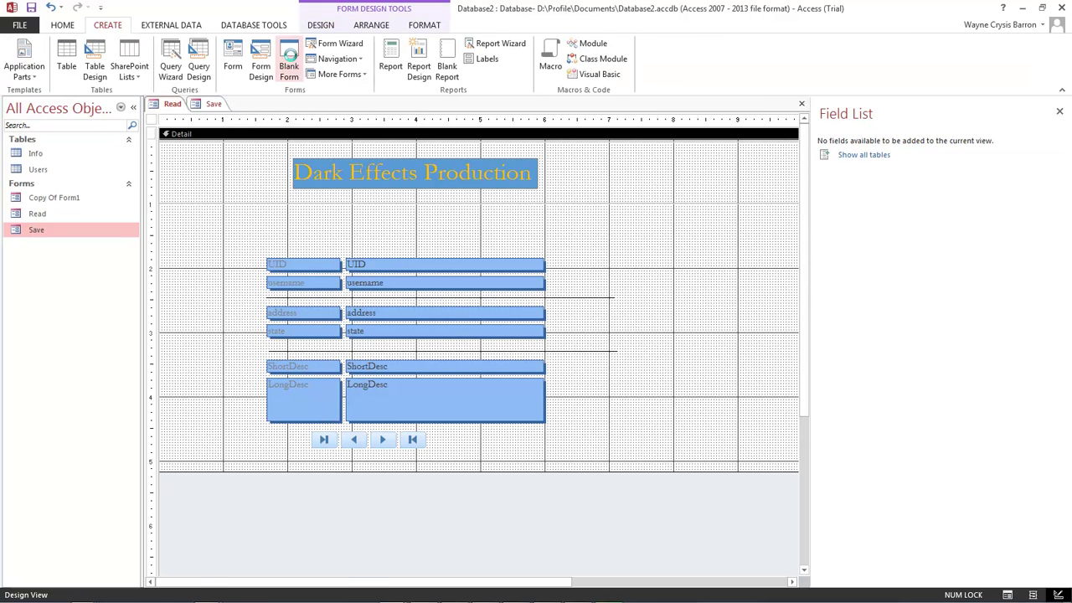
click(1058, 593)
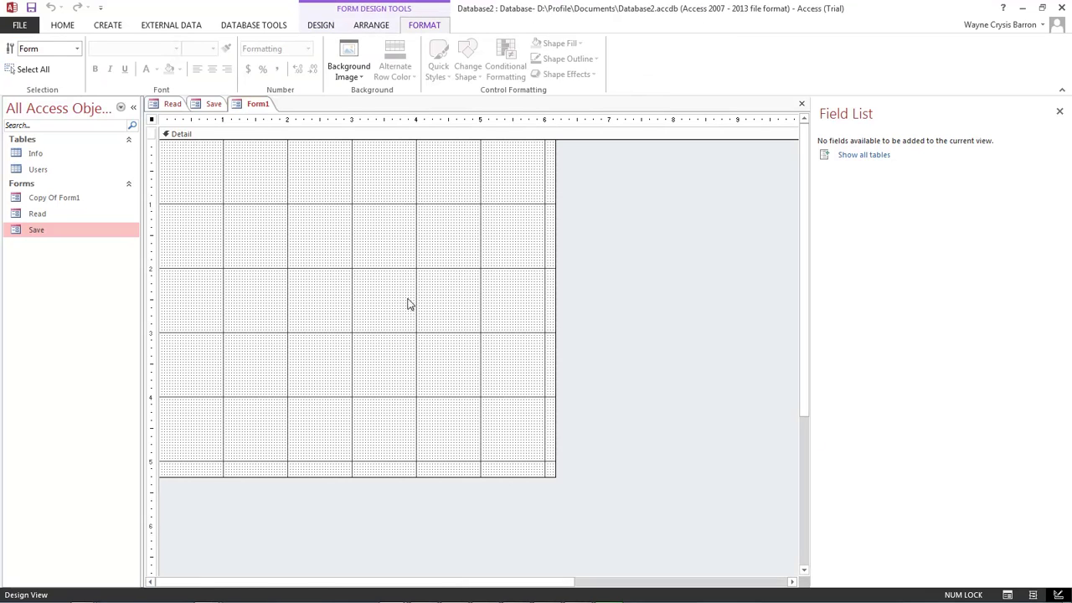
drag(555, 311, 737, 310)
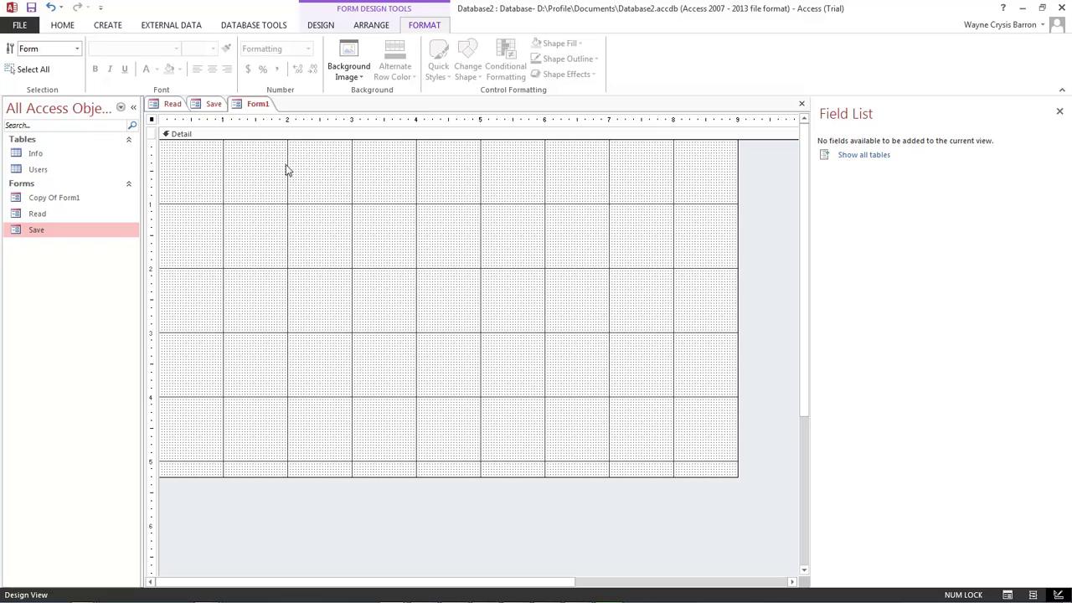
- Draw a tab control about 7 inches wide and 4 inches high in the middle of the form
click(322, 26)
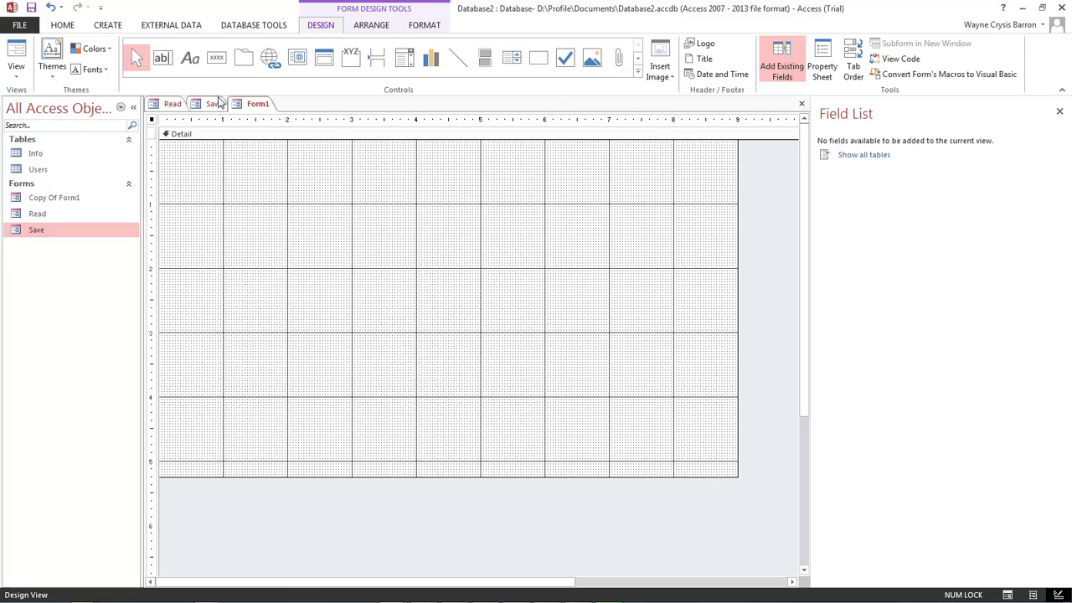
click(242, 64)
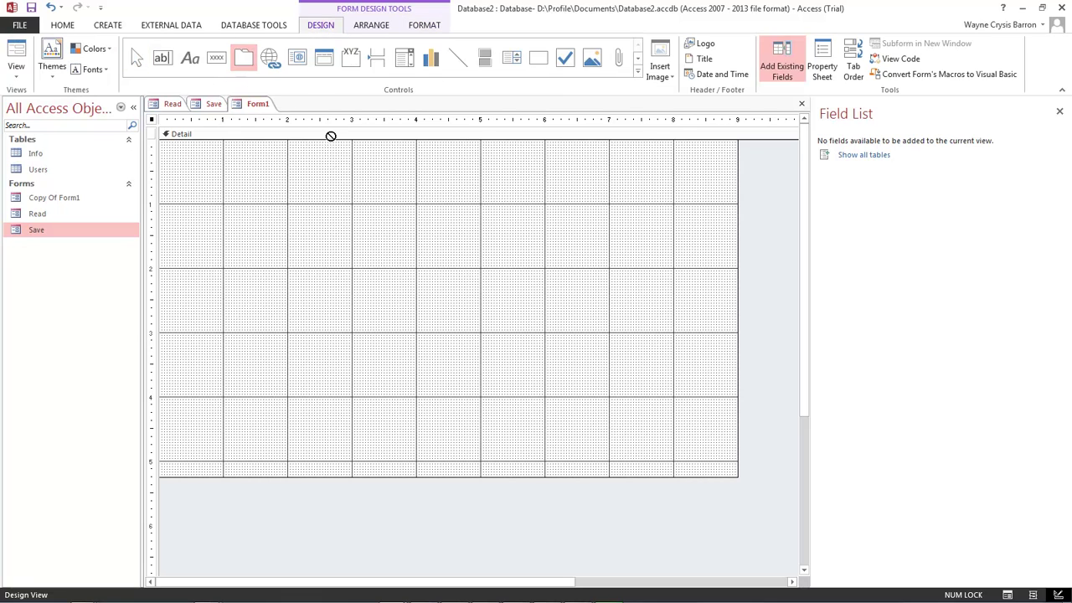
mouse_move(224, 203)
mouse_down()
mouse_move(609, 433)
mouse_move(674, 460)
mouse_up()
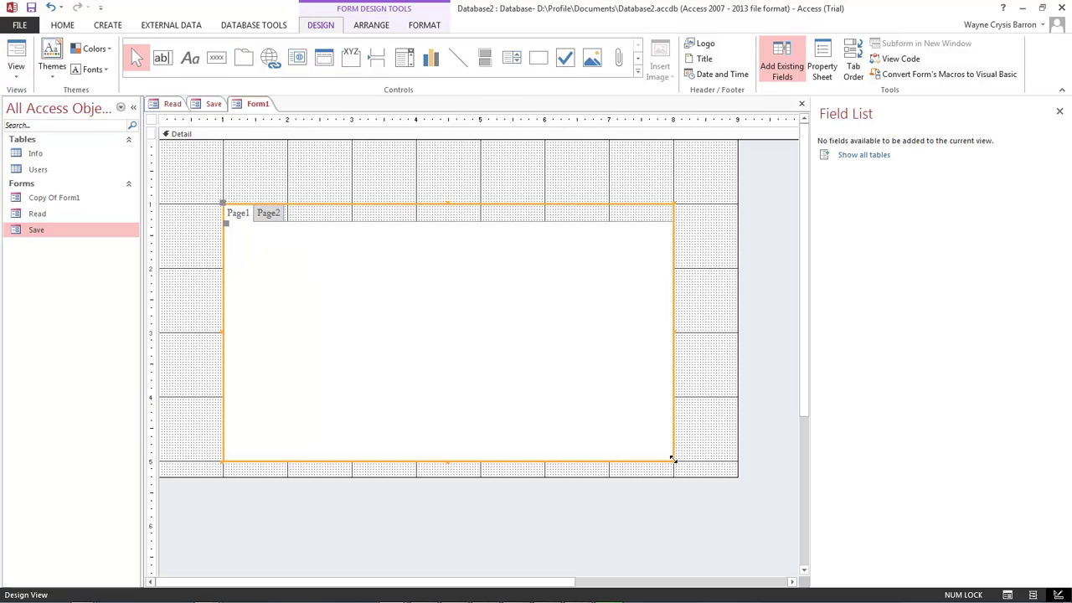
right_click(279, 216)
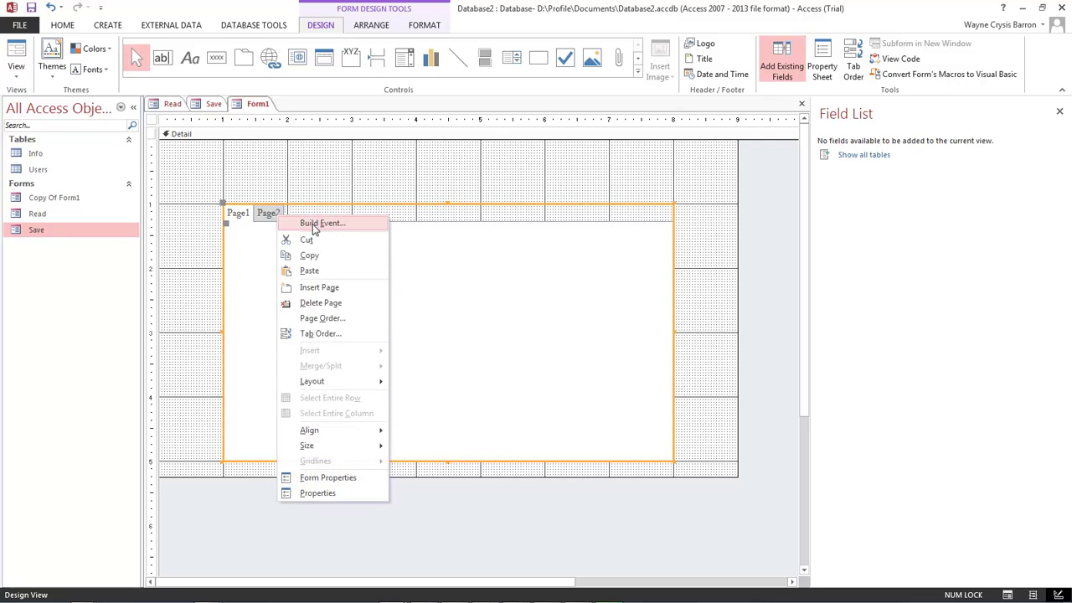
click(275, 215)
right_click(276, 216)
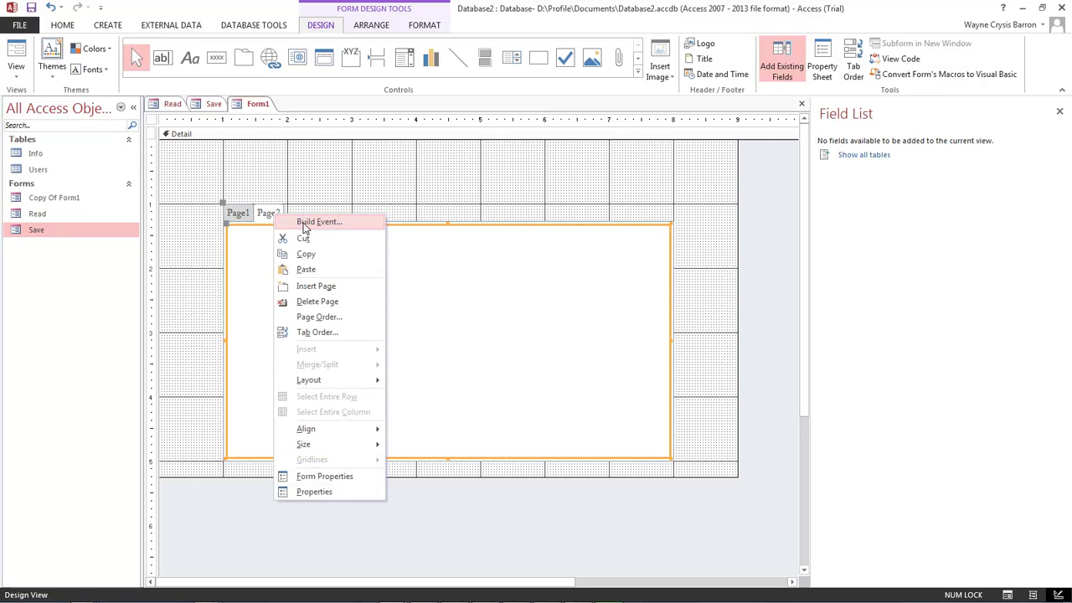
click(262, 213)
right_click(262, 213)
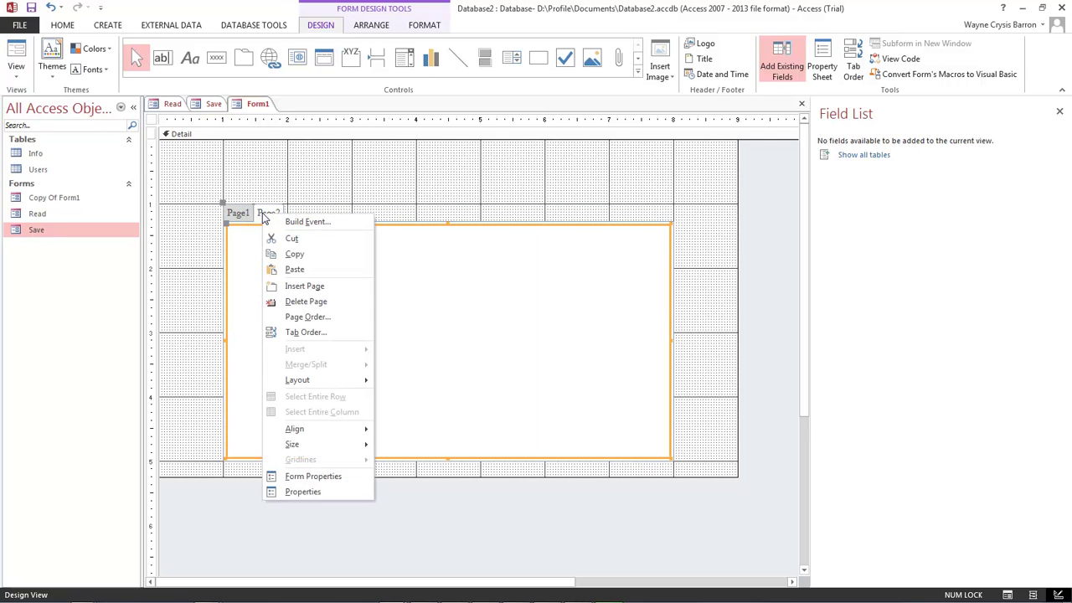
click(243, 215)
- Insert a third page into the tab control
click(299, 210)
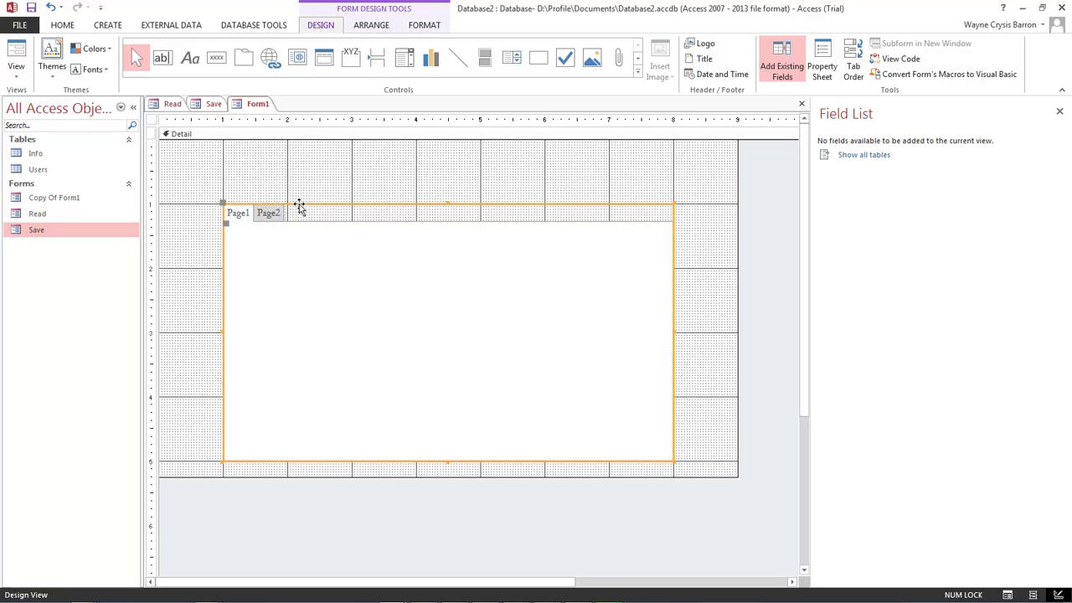
right_click(299, 209)
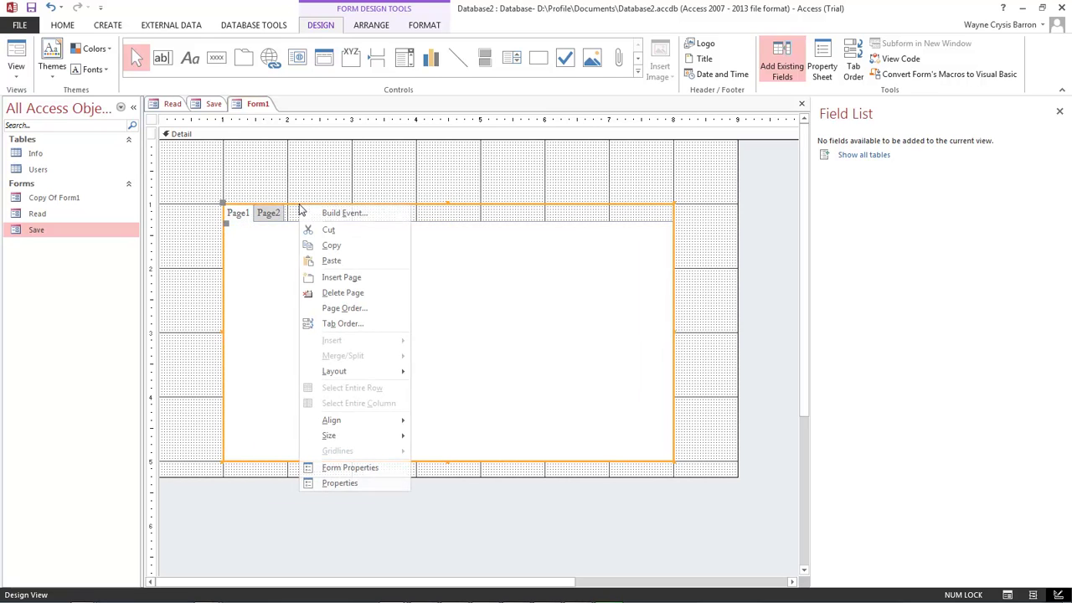
click(348, 277)
- Set the caption of the tab control's first page to Member Directory
click(239, 216)
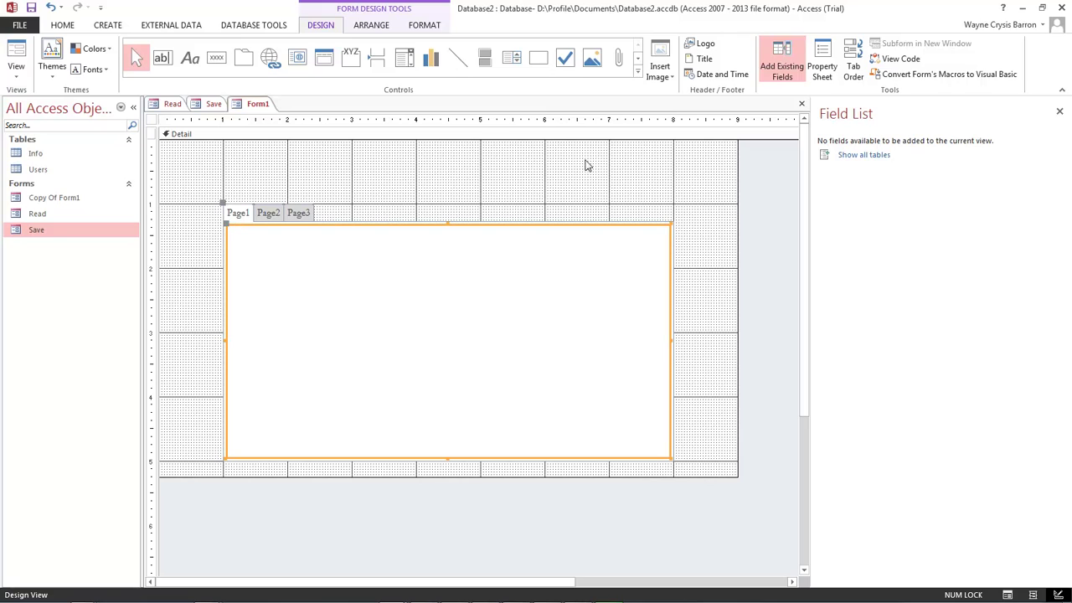
click(825, 65)
click(921, 179)
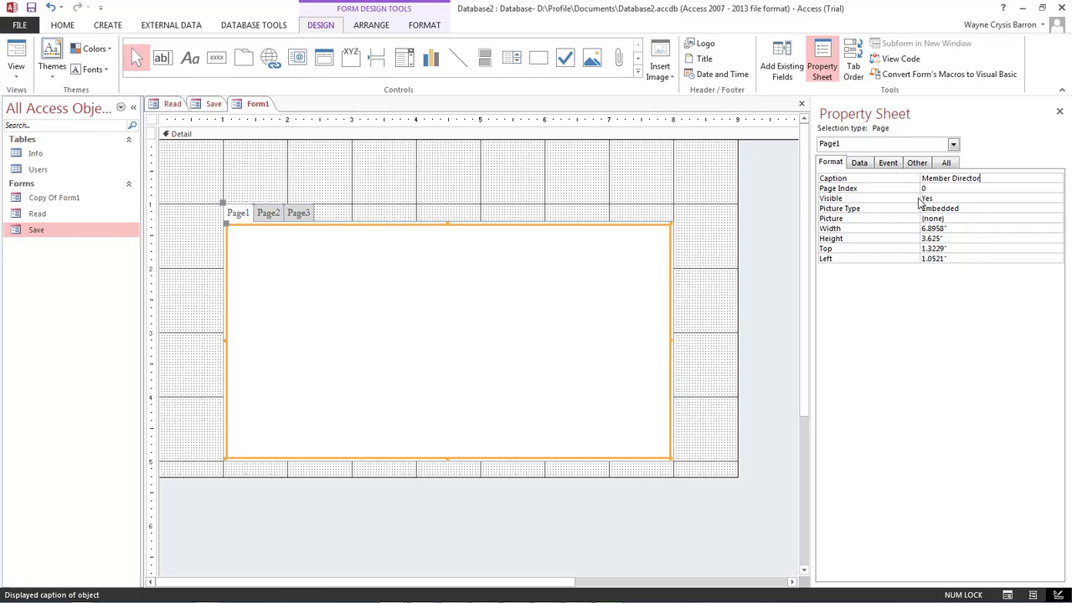
text(y)
key(Return)
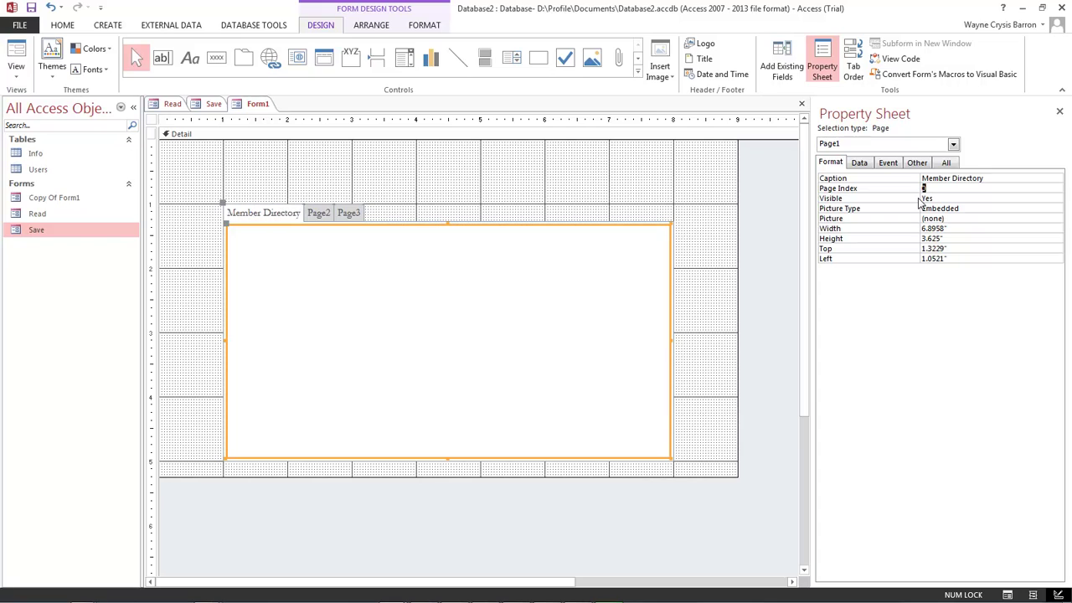
- Caption the tab control's second page New Member and its third page Member Info
click(315, 217)
click(947, 179)
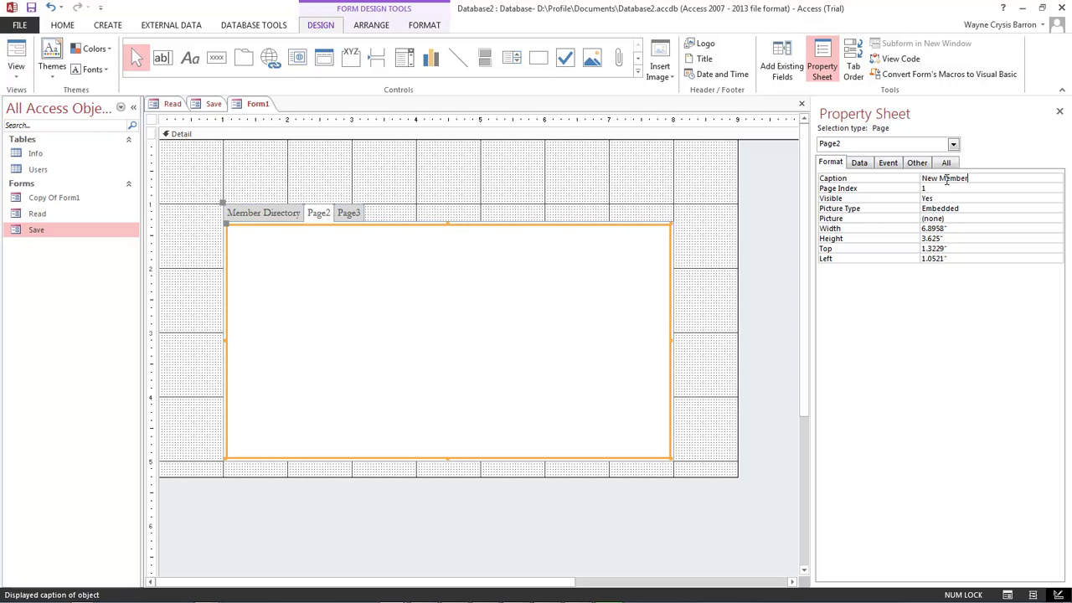
key(Return)
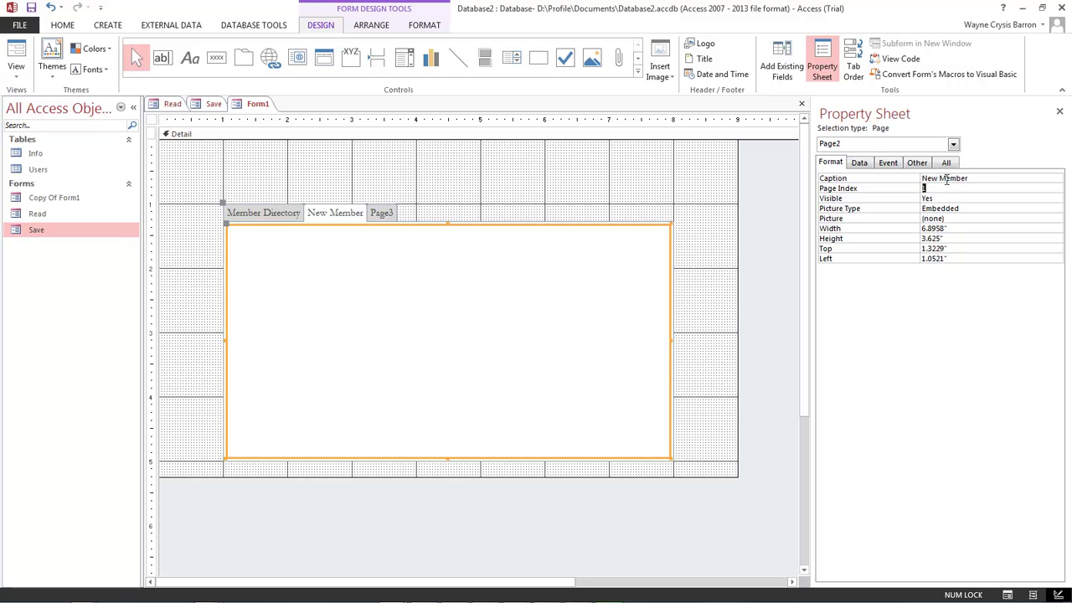
click(379, 216)
click(940, 179)
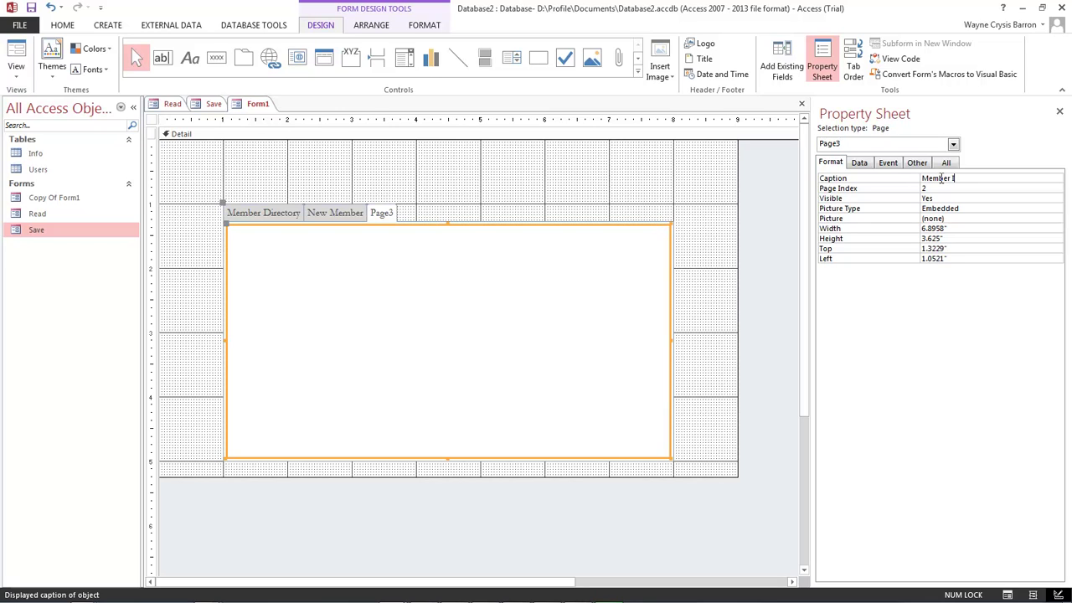
key(Return)
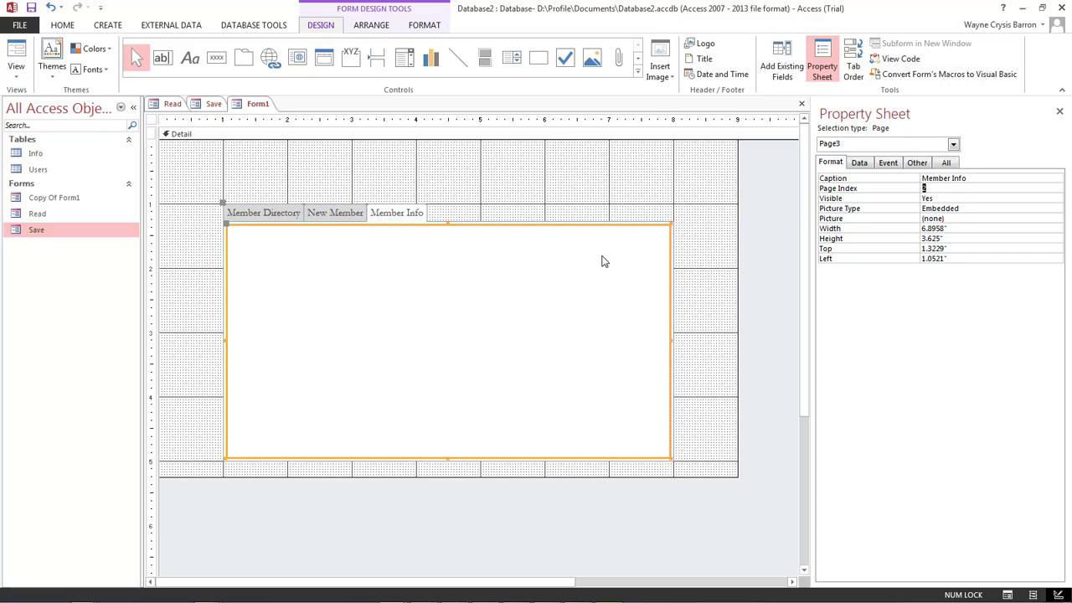
- Bring the Member Directory page to the front and copy the Read form's fields, divider lines and navigation buttons
click(278, 213)
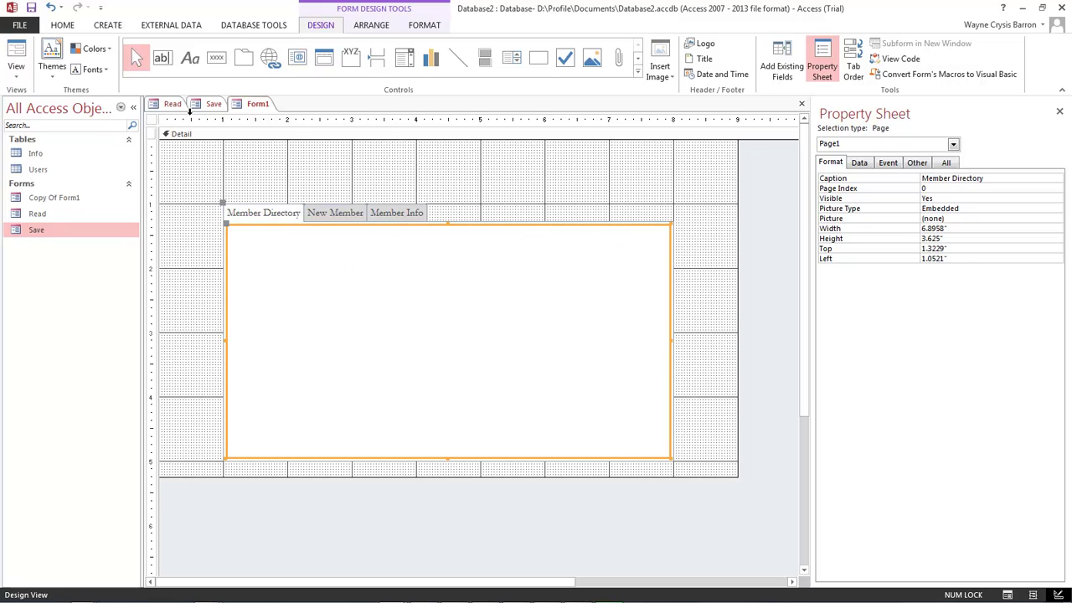
click(172, 104)
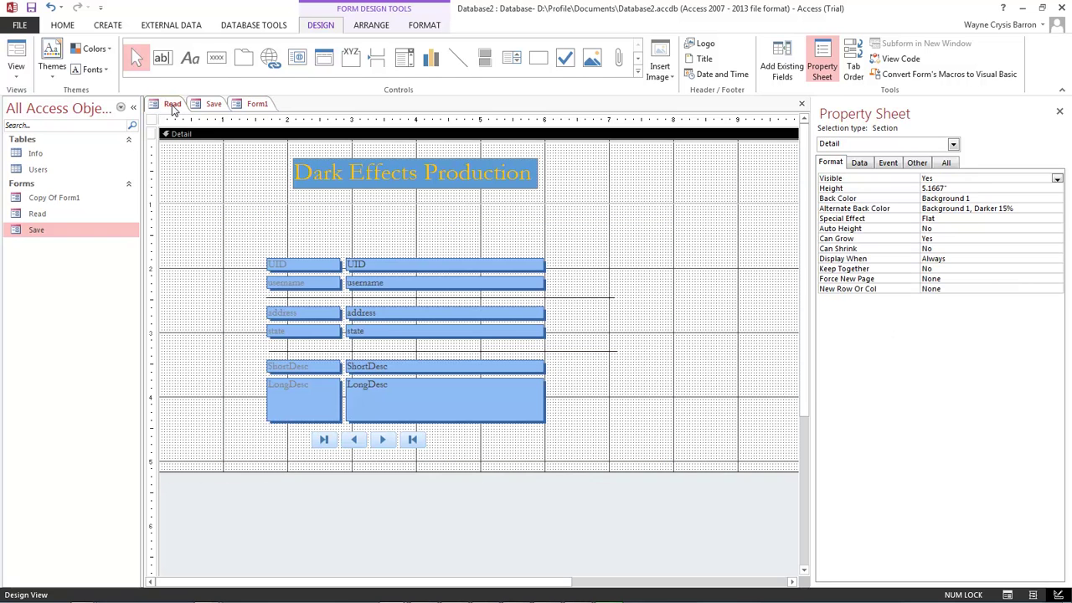
drag(257, 245, 503, 459)
right_click(395, 297)
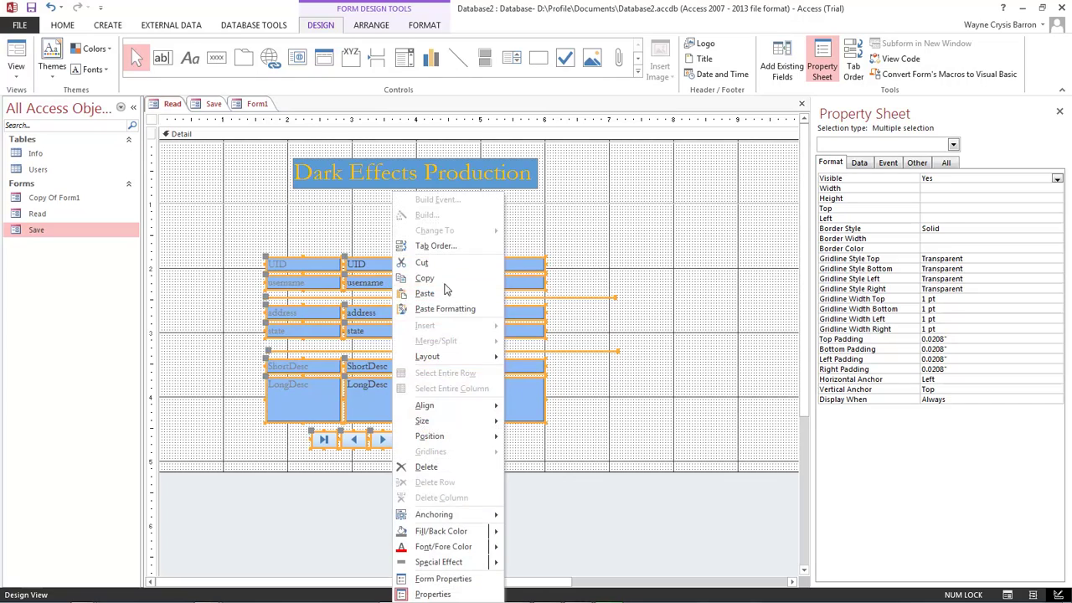
click(443, 276)
- Paste the copied controls onto the Member Directory page of Form1 and move them to the middle of the page
click(257, 103)
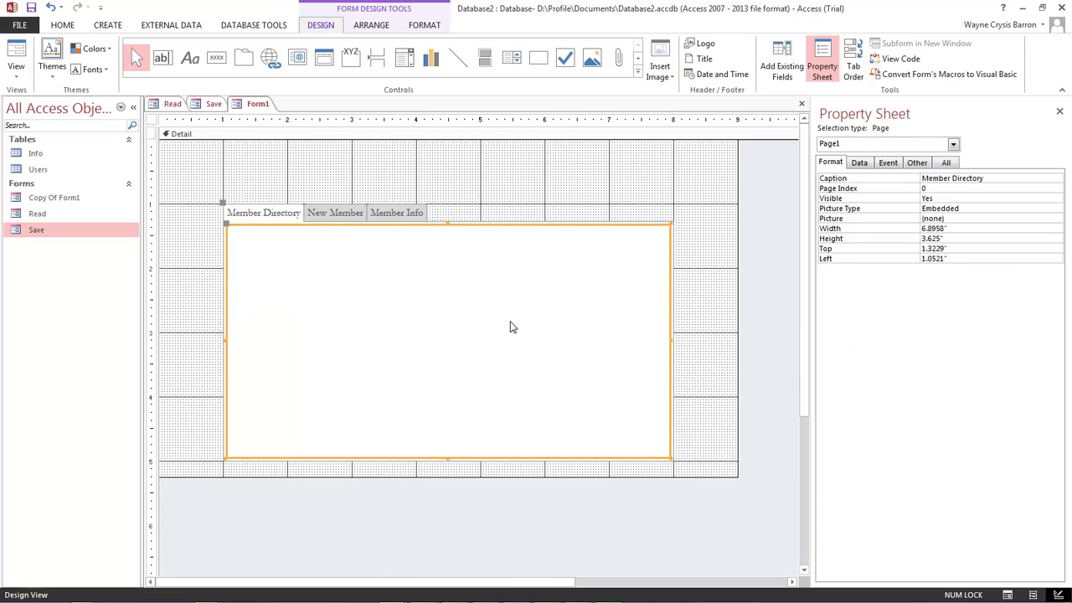
right_click(352, 293)
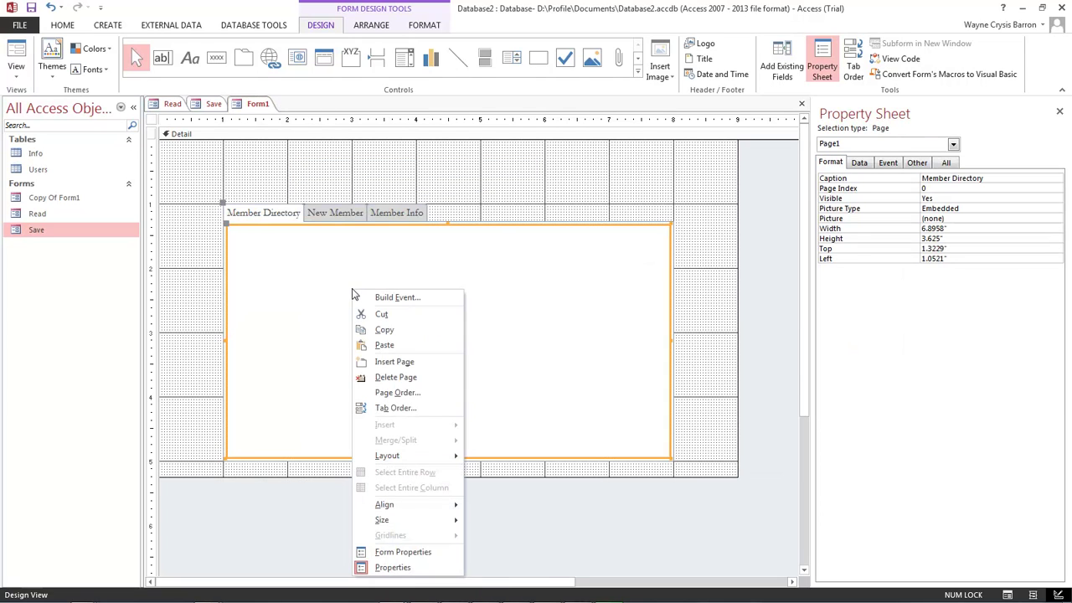
click(407, 346)
drag(422, 376, 456, 393)
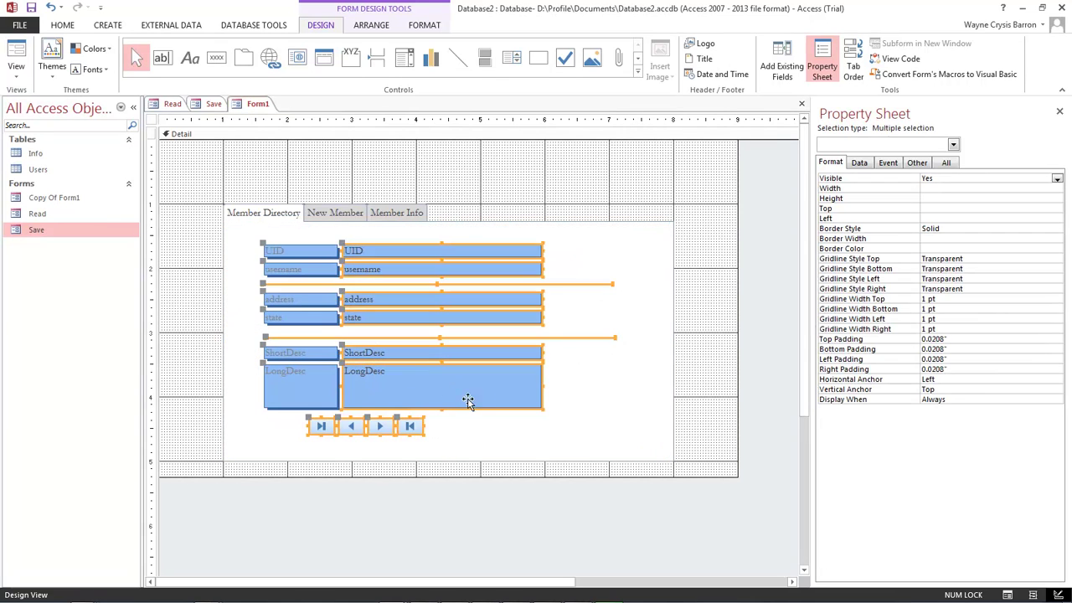
click(620, 305)
- Set the width of the divider line below the username field to 4.416 inches
click(609, 284)
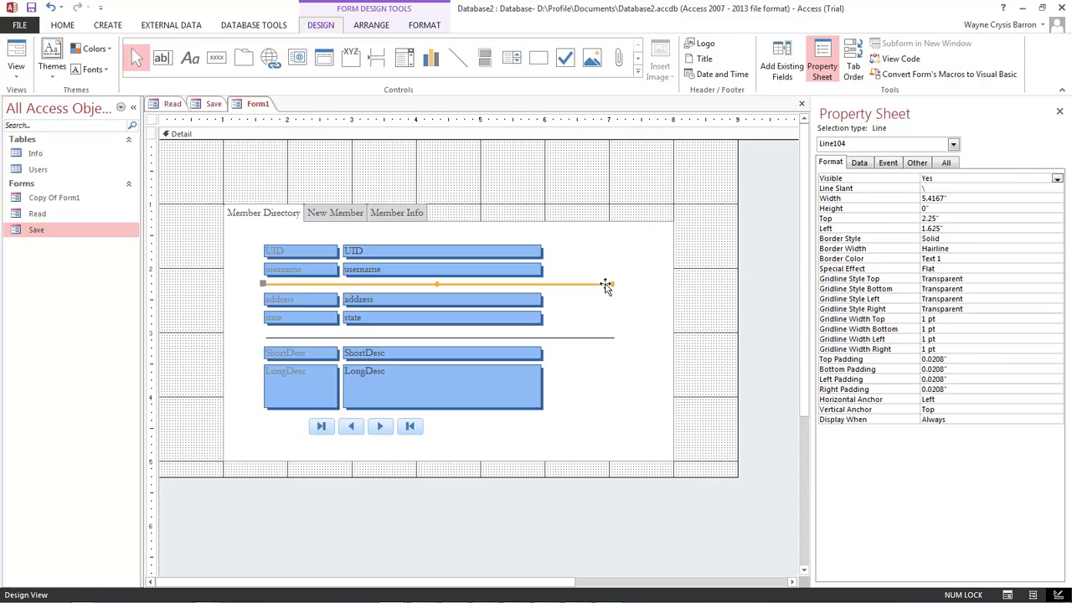
click(925, 198)
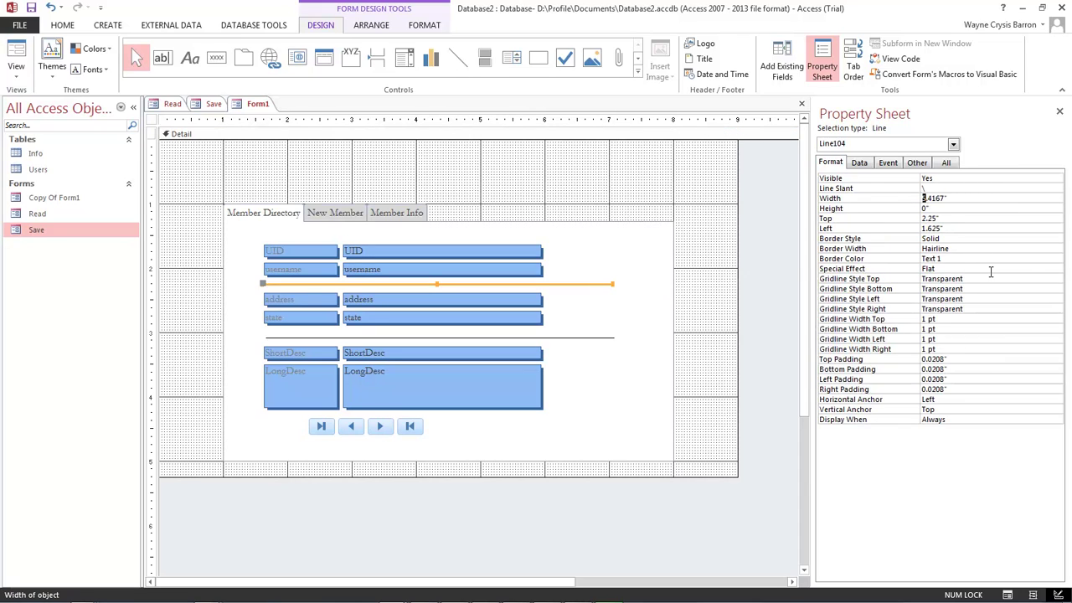
text(4)
key(Return)
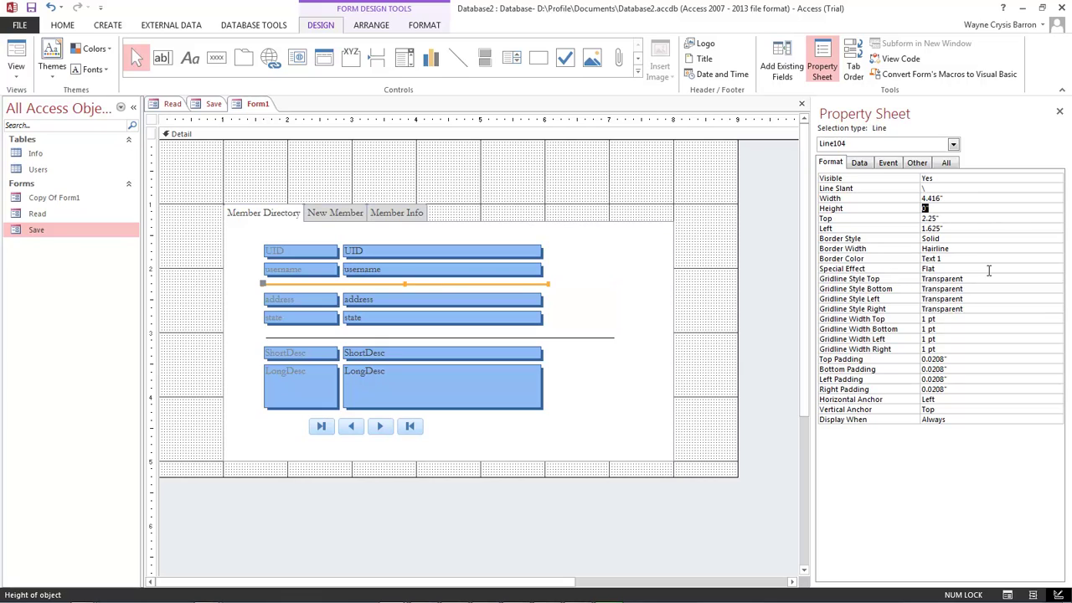
- Shorten the lower divider line to match the upper one, and shift the four navigation buttons about half an inch to the right
click(597, 338)
click(928, 198)
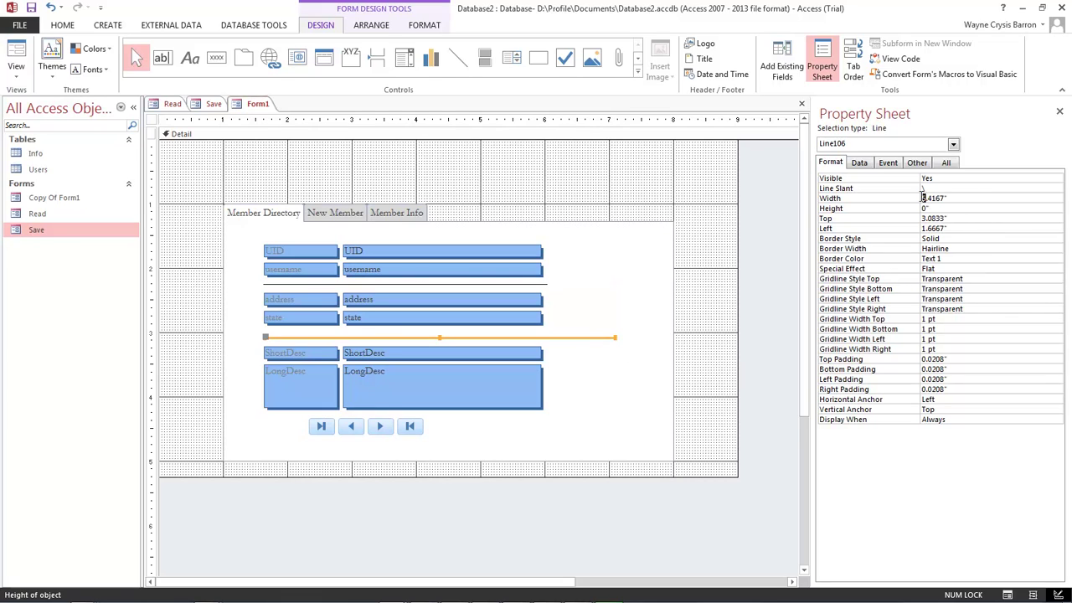
key(Return)
click(573, 347)
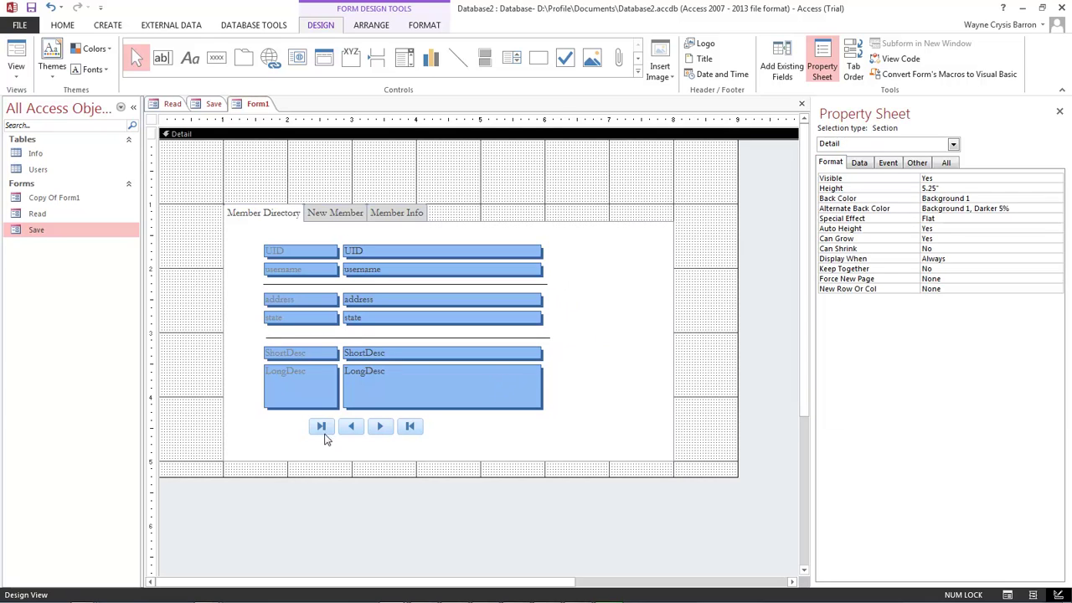
drag(311, 422, 444, 428)
click(496, 437)
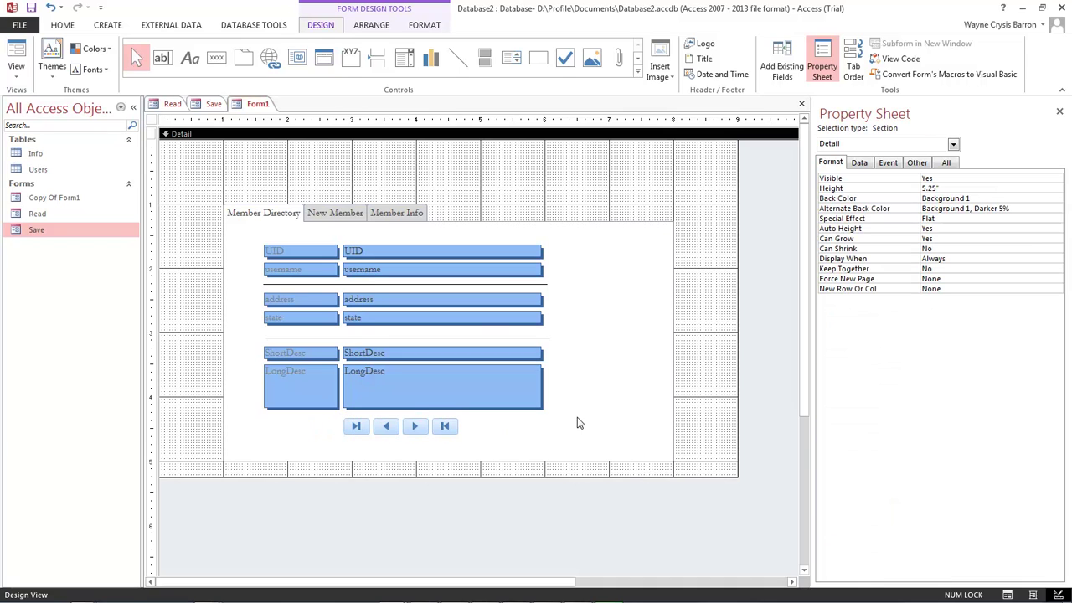
- Bring the New Member page to the front and copy all fields and command buttons from the Save form
click(332, 215)
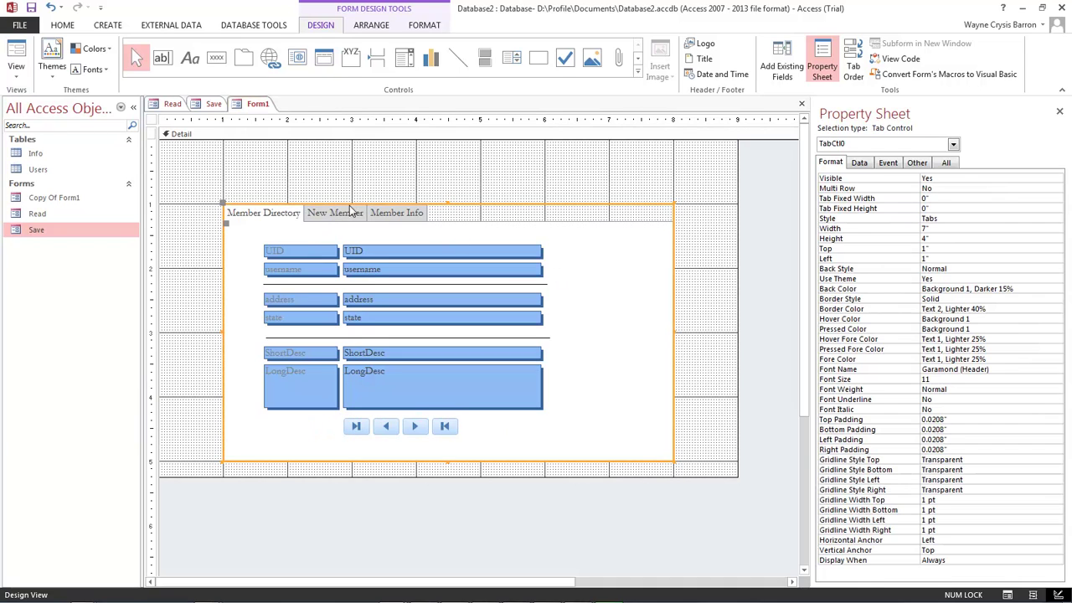
click(335, 215)
click(211, 105)
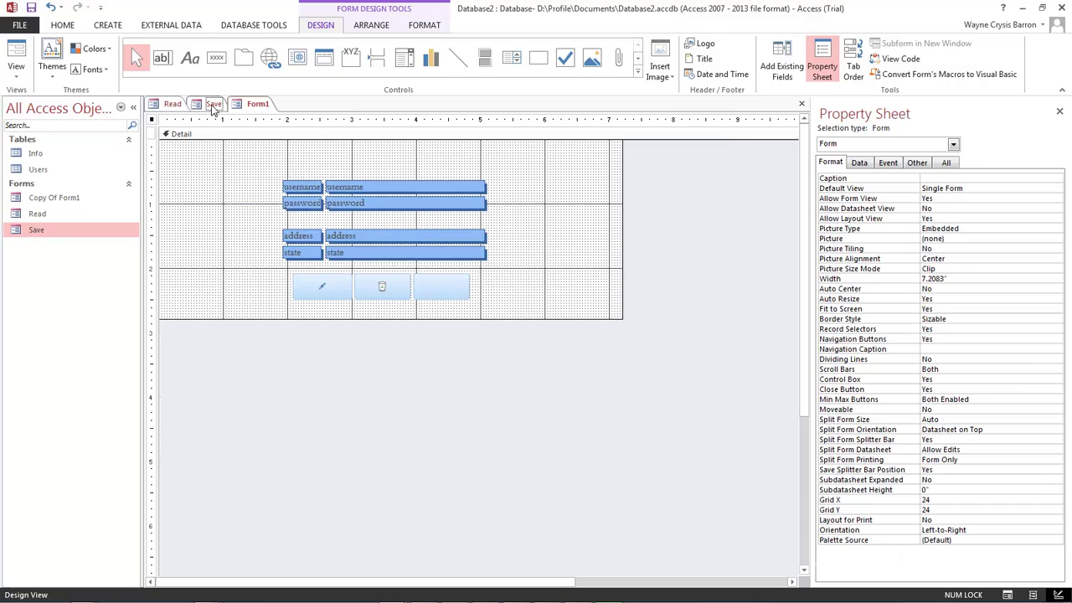
drag(261, 165, 503, 306)
right_click(448, 289)
click(497, 279)
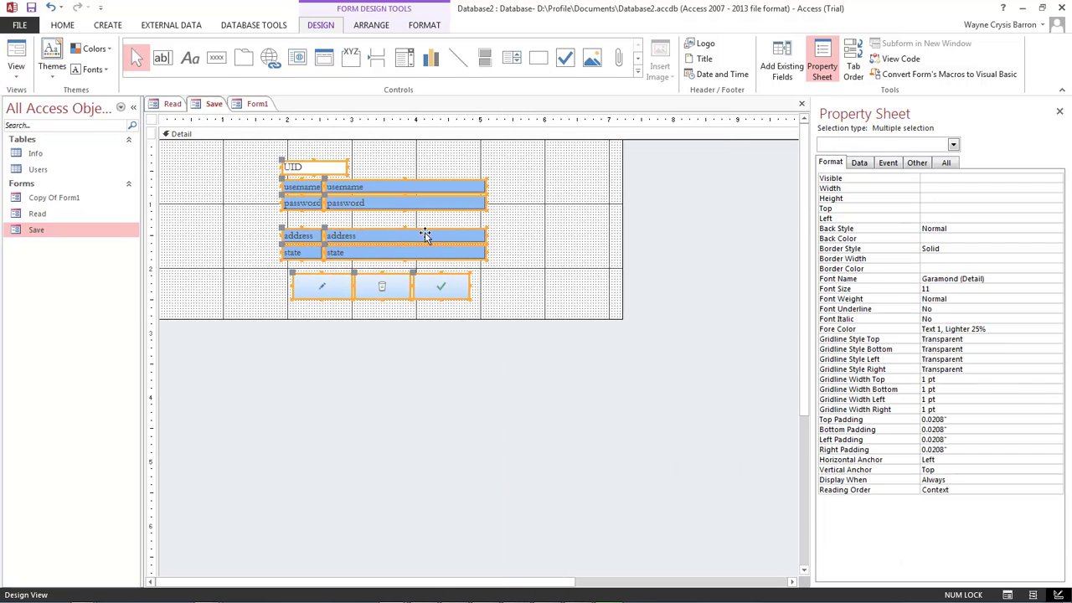
- Paste the Save form's controls onto the New Member page of Form1 and move them toward the page's centre
click(254, 104)
right_click(359, 268)
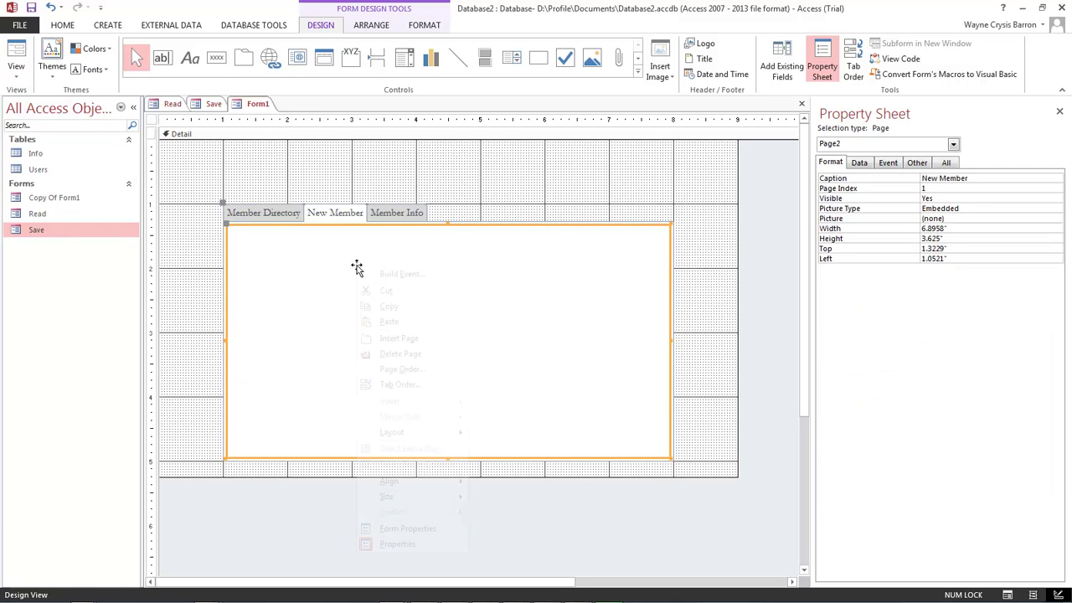
click(409, 321)
drag(373, 320, 455, 344)
click(466, 265)
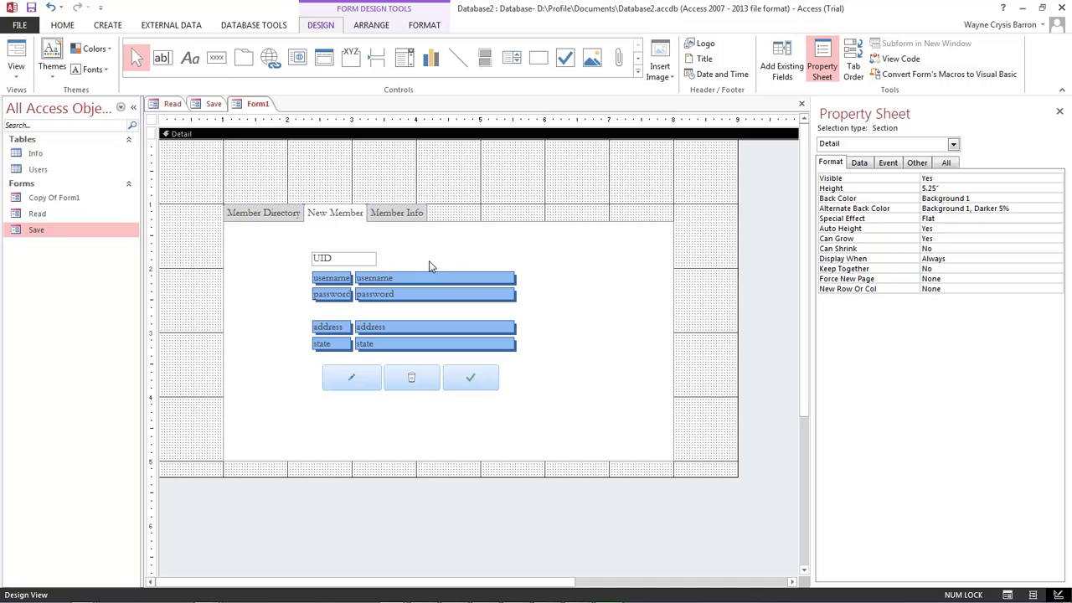
click(398, 218)
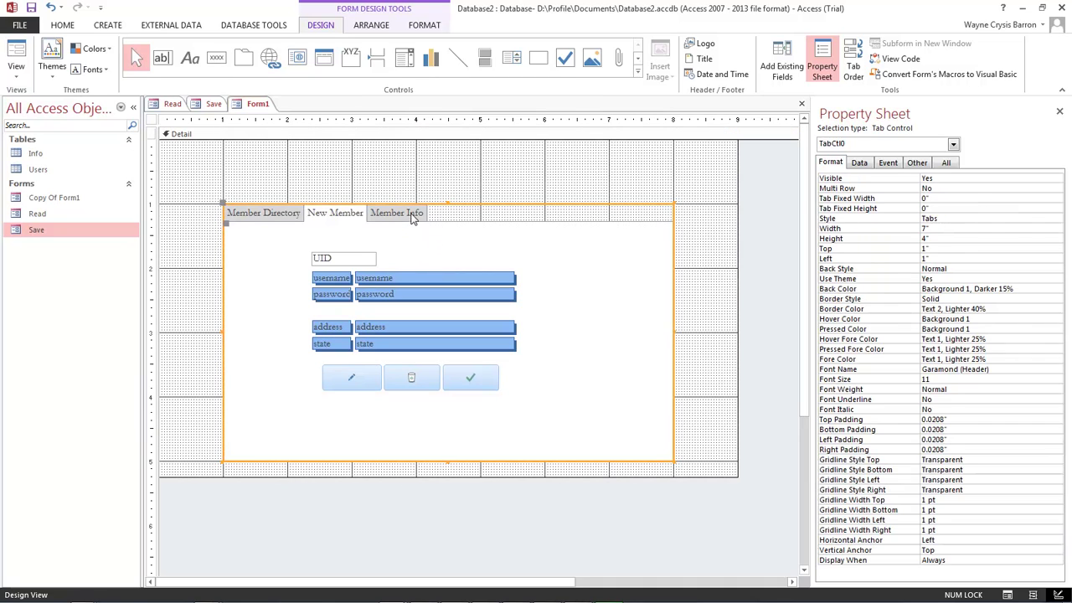
click(412, 215)
click(464, 277)
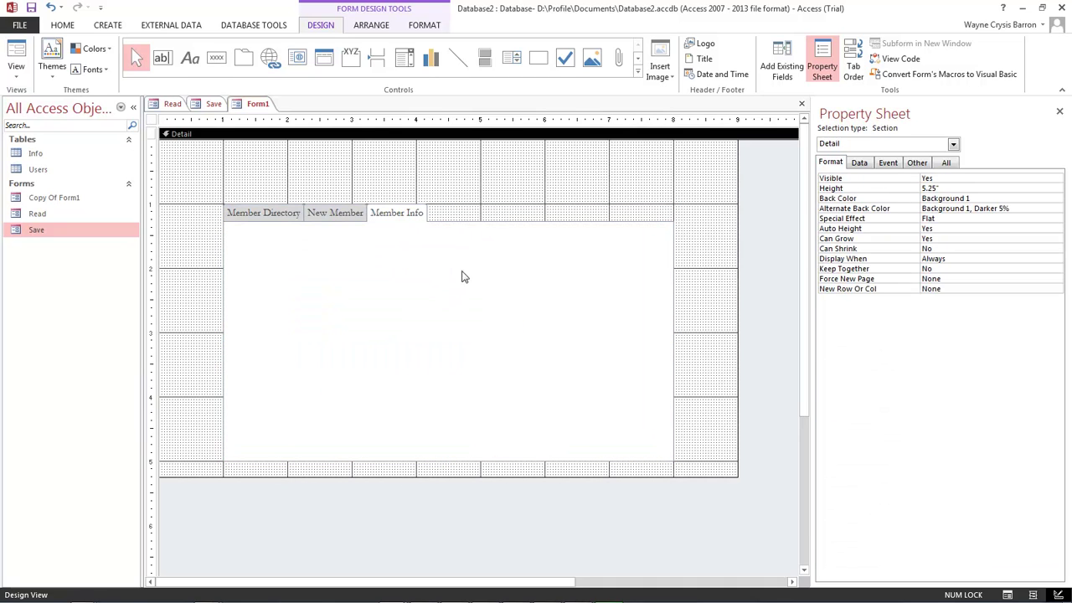
click(414, 226)
click(419, 241)
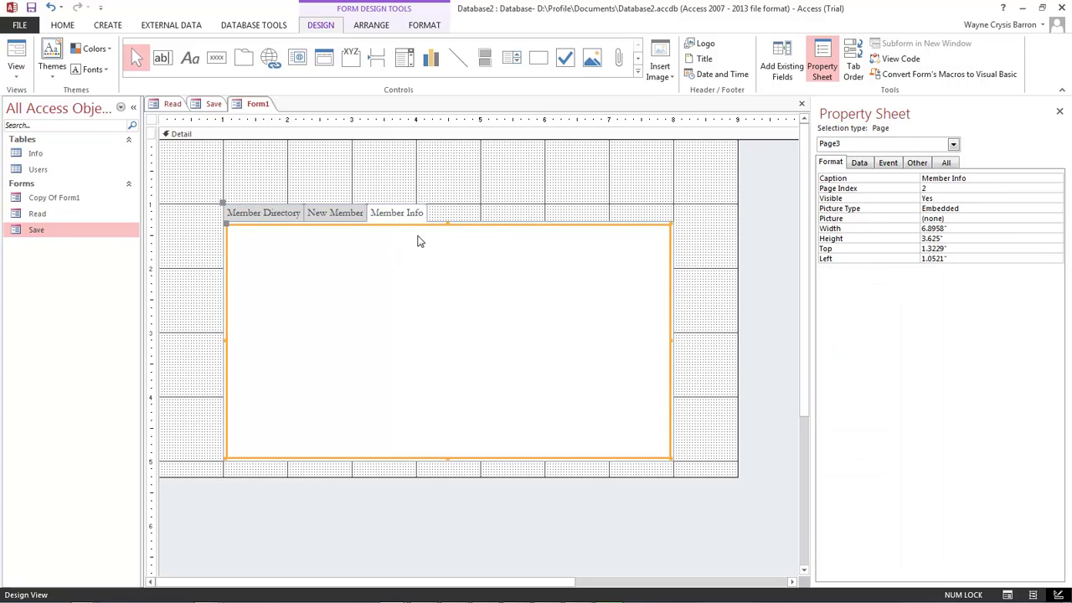
click(638, 58)
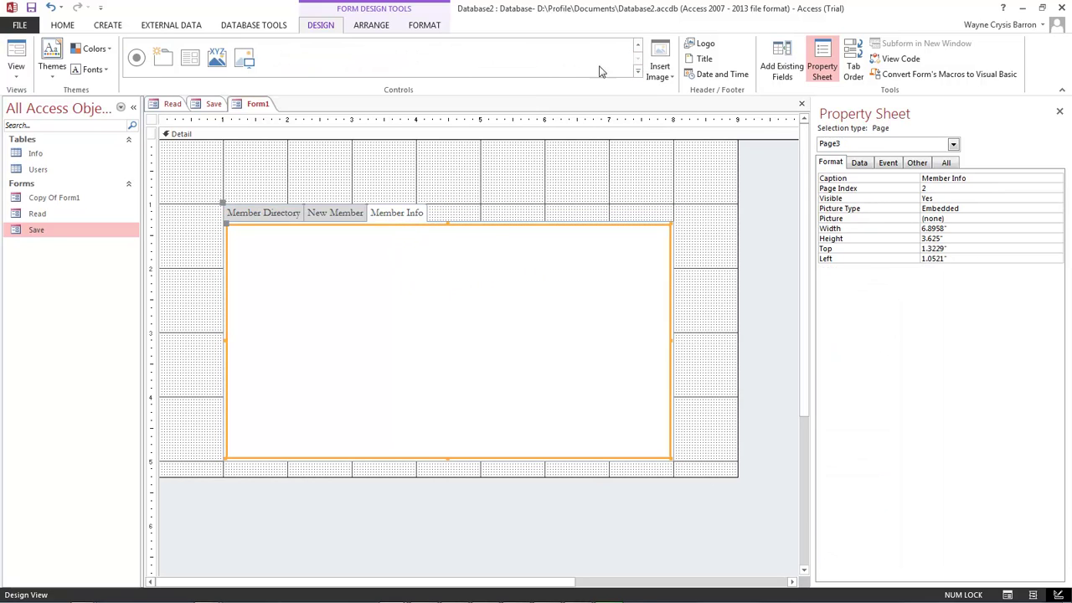
click(187, 59)
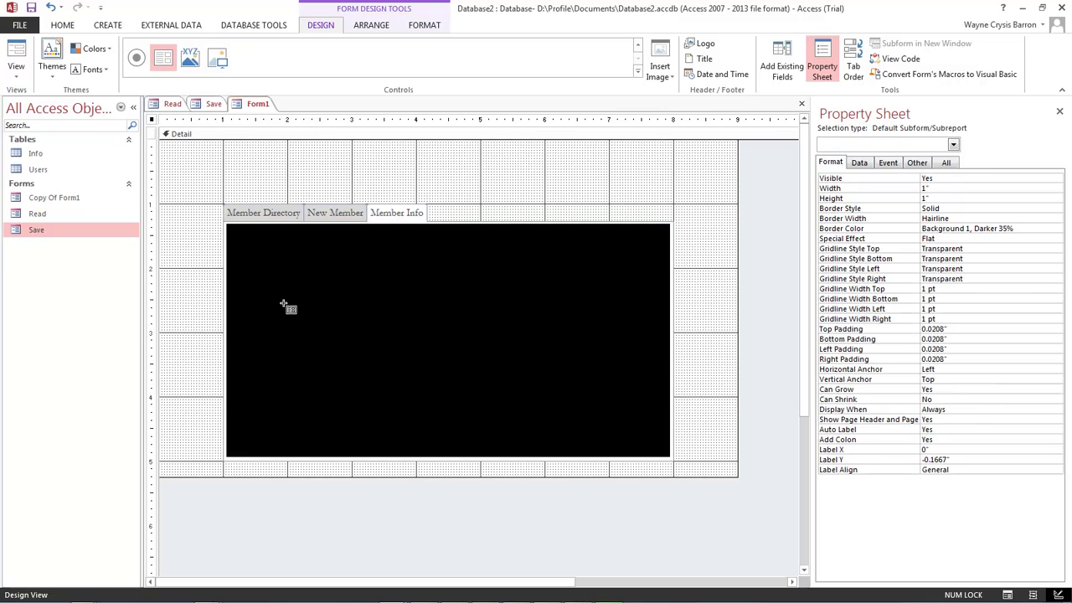
drag(232, 230, 662, 451)
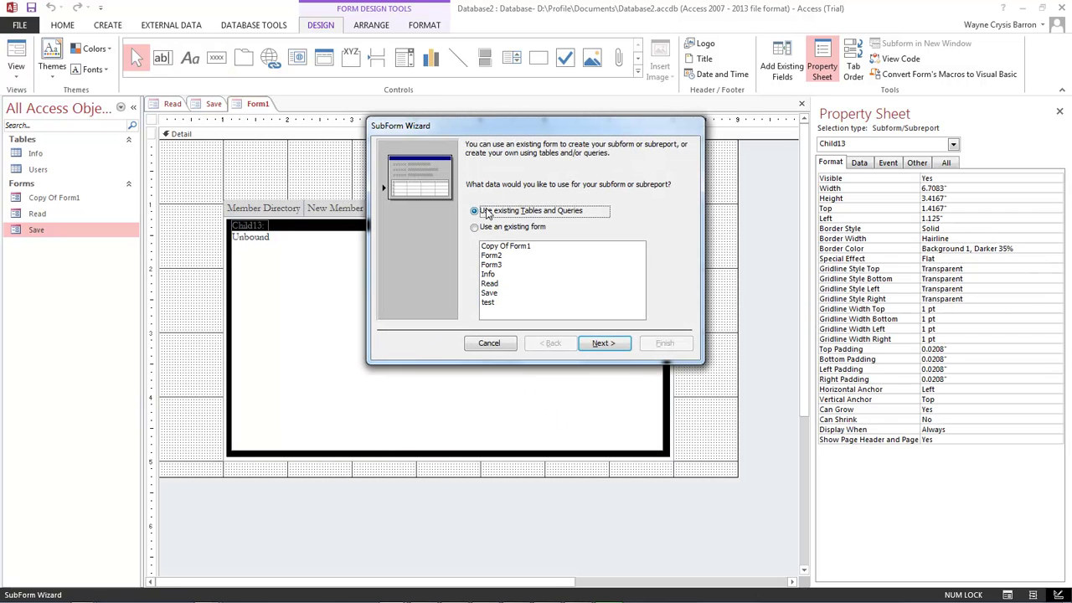
click(604, 343)
click(511, 260)
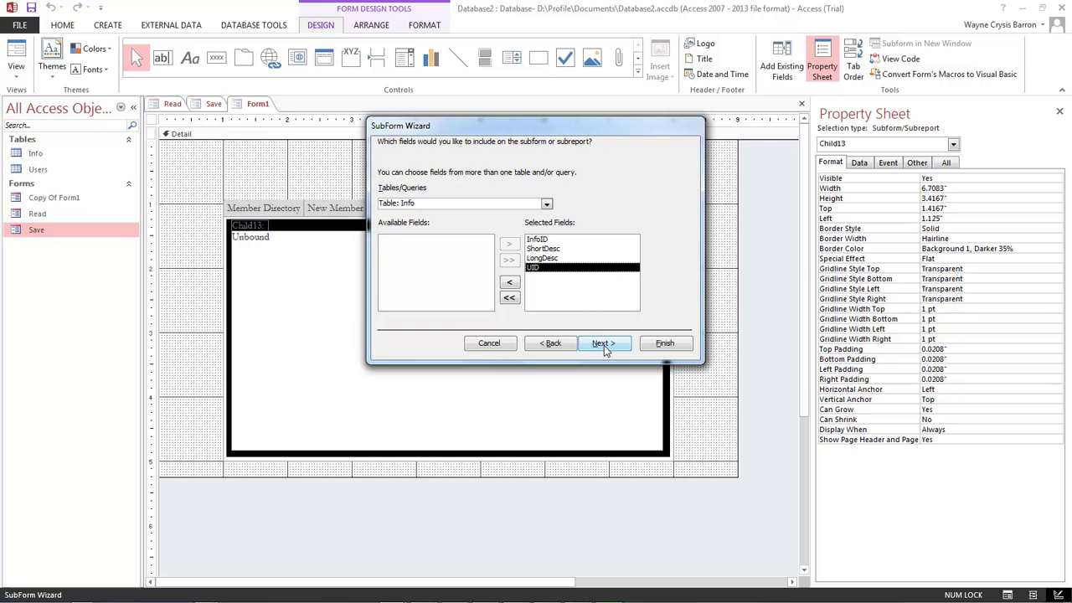
click(605, 345)
click(552, 345)
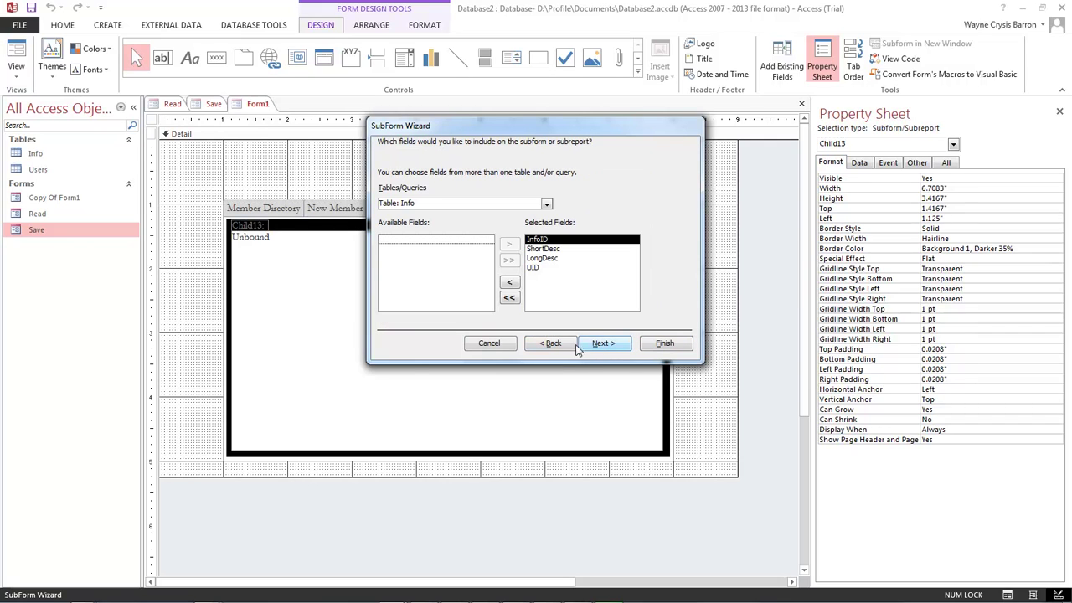
click(573, 346)
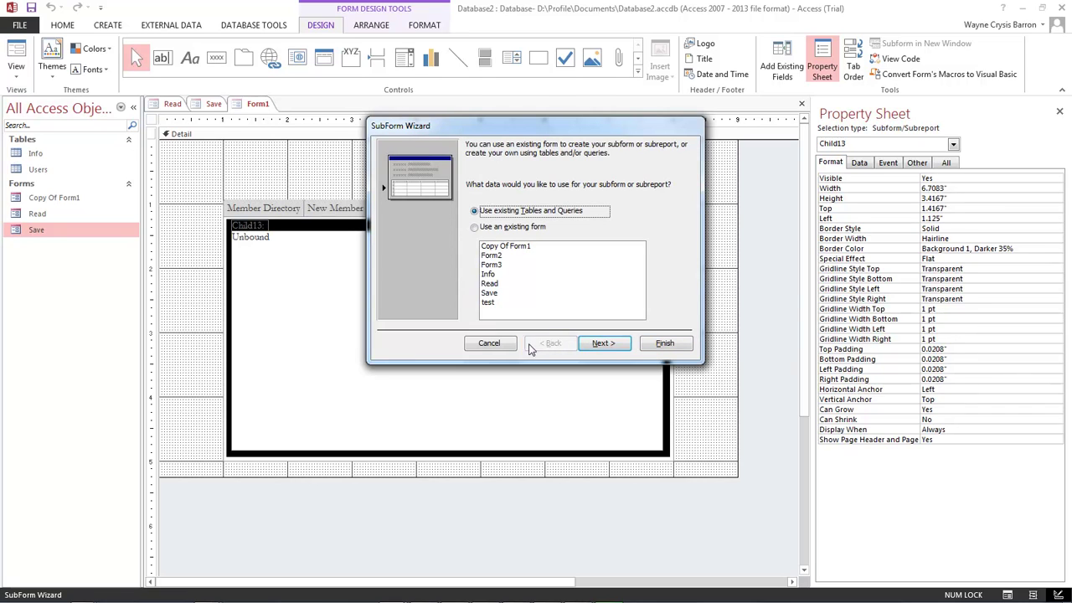
click(489, 343)
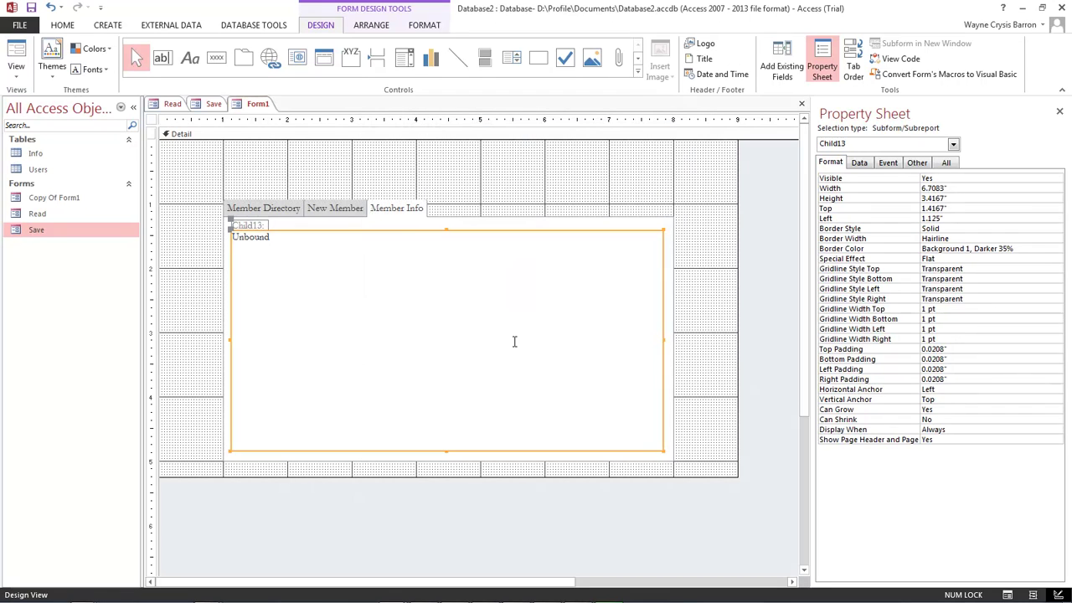
click(338, 209)
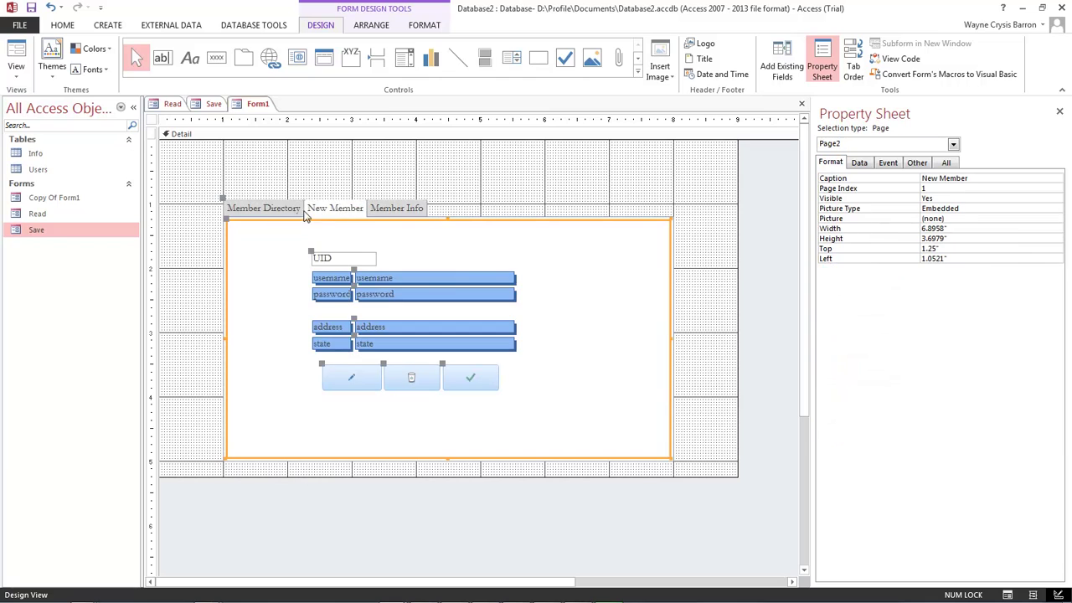
click(273, 209)
click(604, 206)
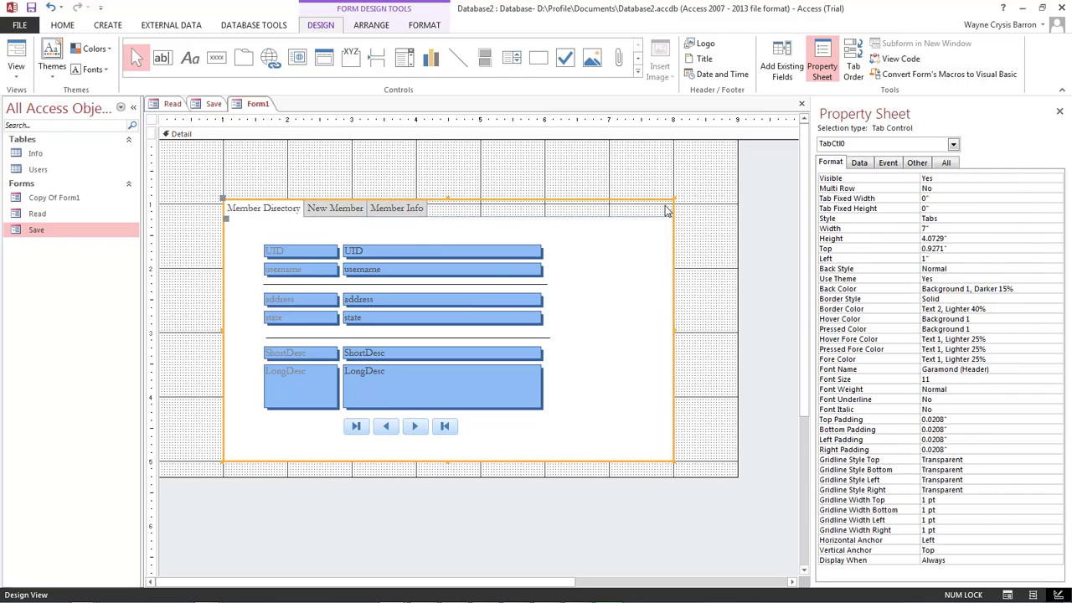
click(649, 184)
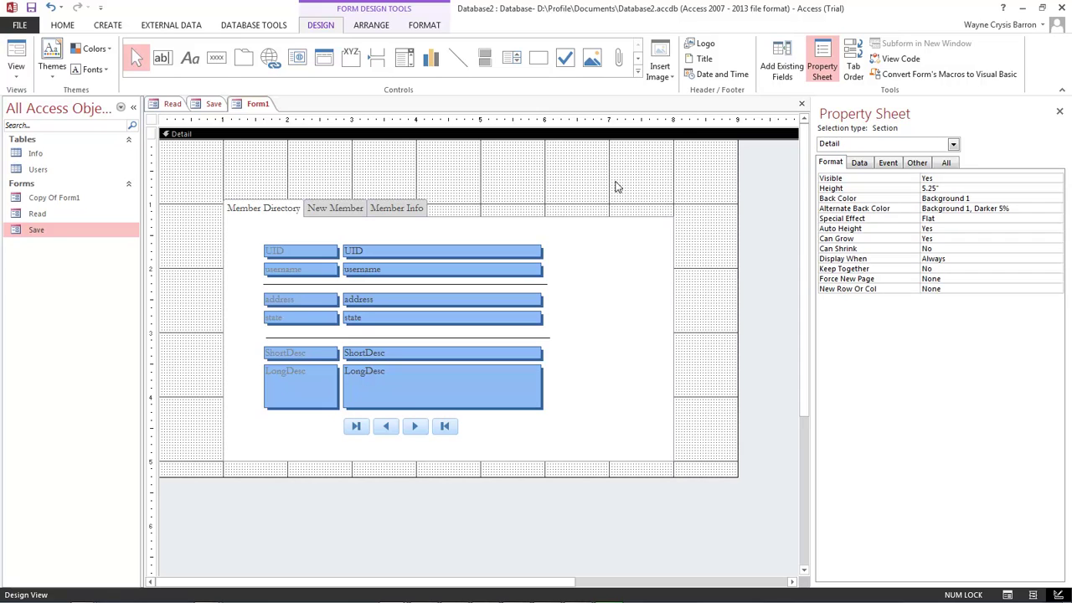
- Start building a query for the form's Record Source and add the Info and Users tables to it
click(953, 144)
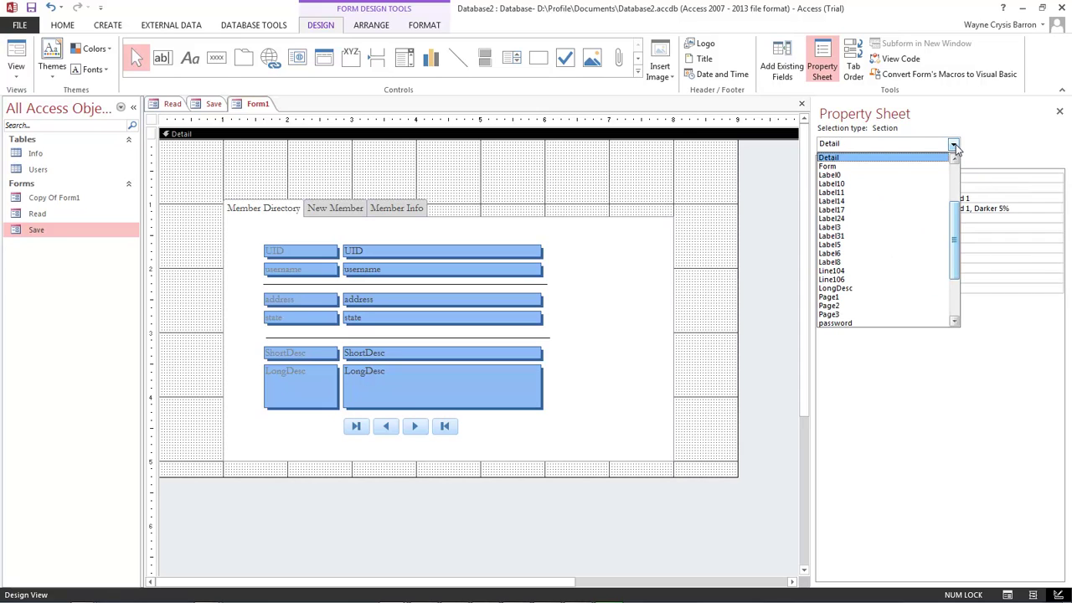
click(858, 166)
click(860, 164)
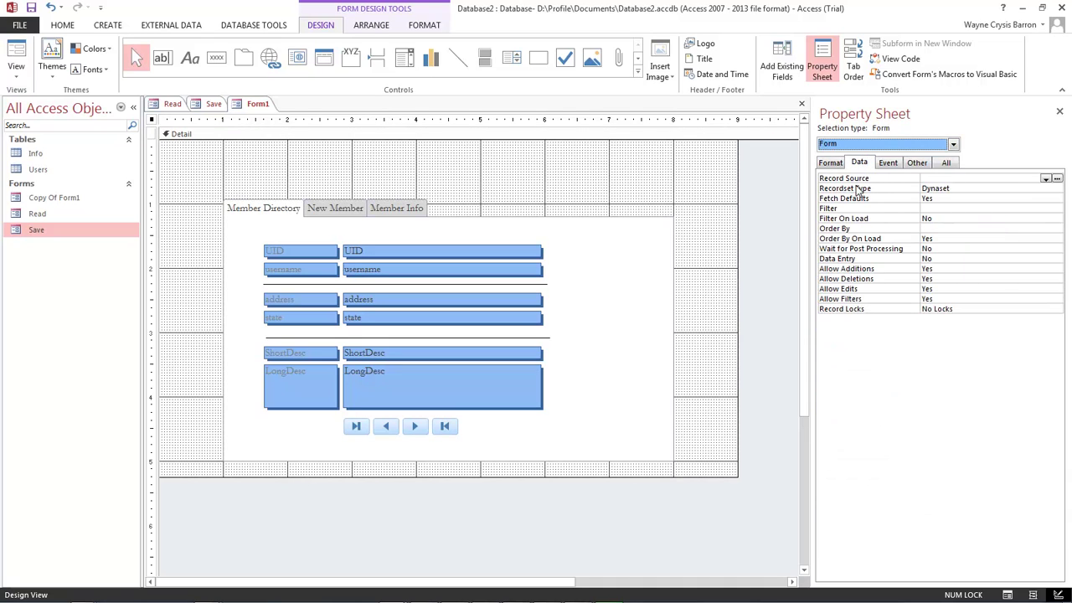
click(1057, 180)
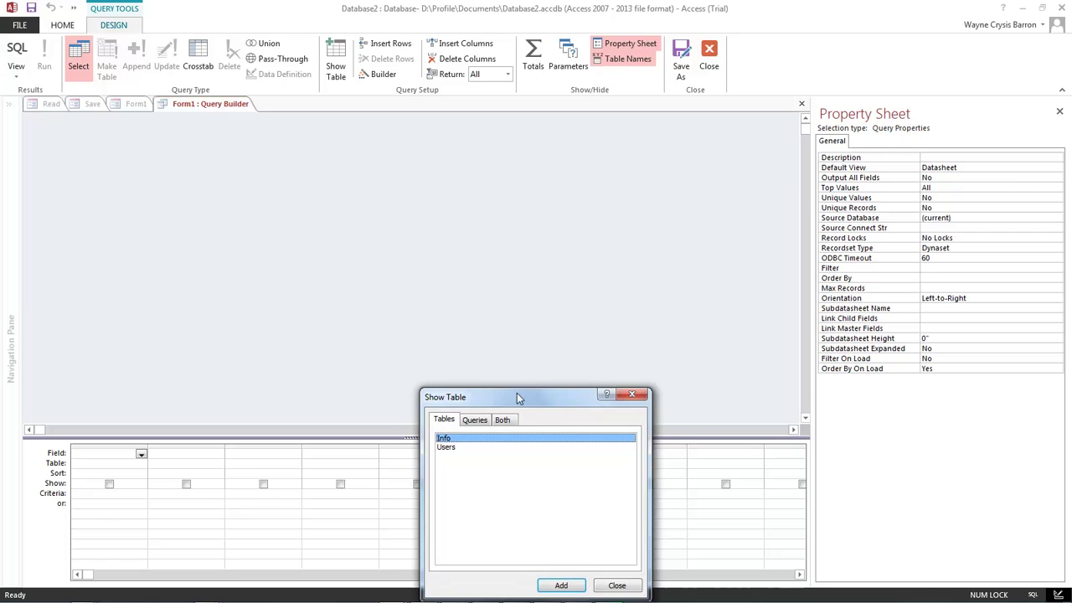
drag(517, 397, 562, 199)
shift+click(503, 236)
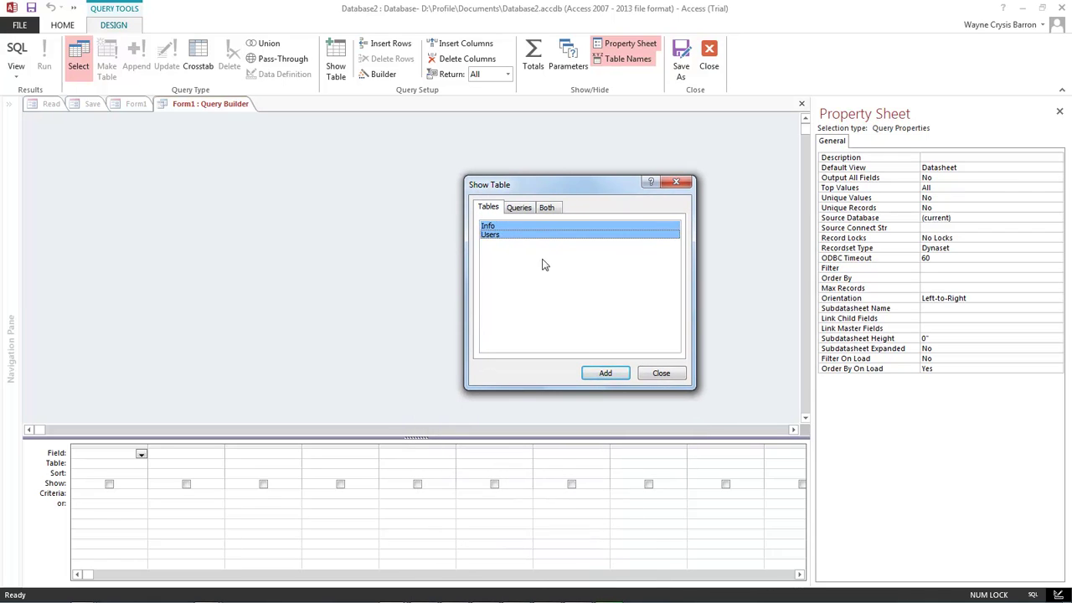
click(609, 372)
click(662, 373)
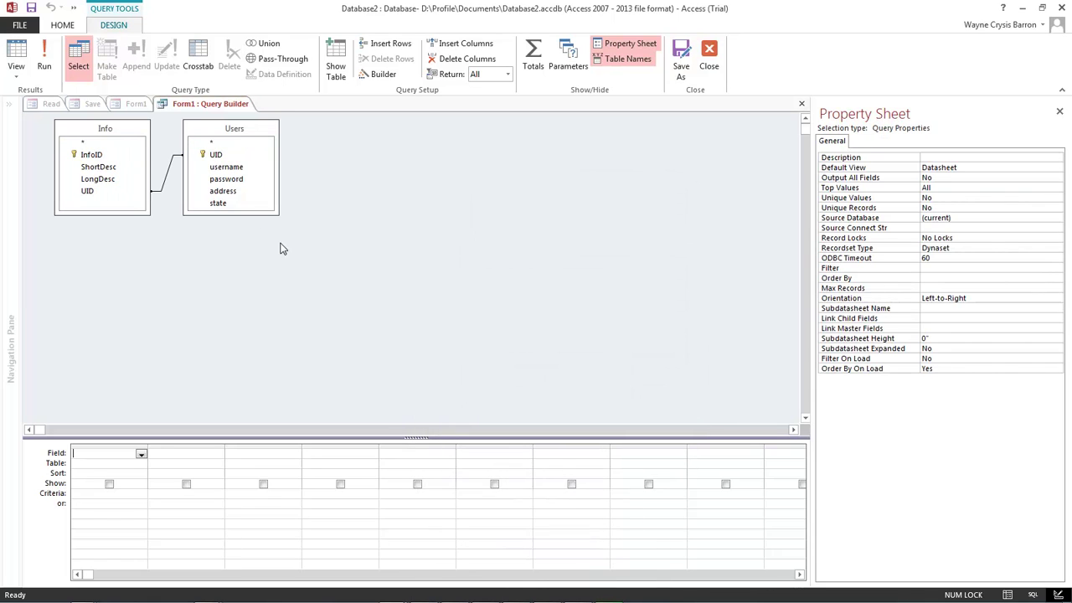
- Add InfoID, ShortDesc and LongDesc from Info plus UID, username, password, address and state from Users, and save the query as the record source
double_click(99, 155)
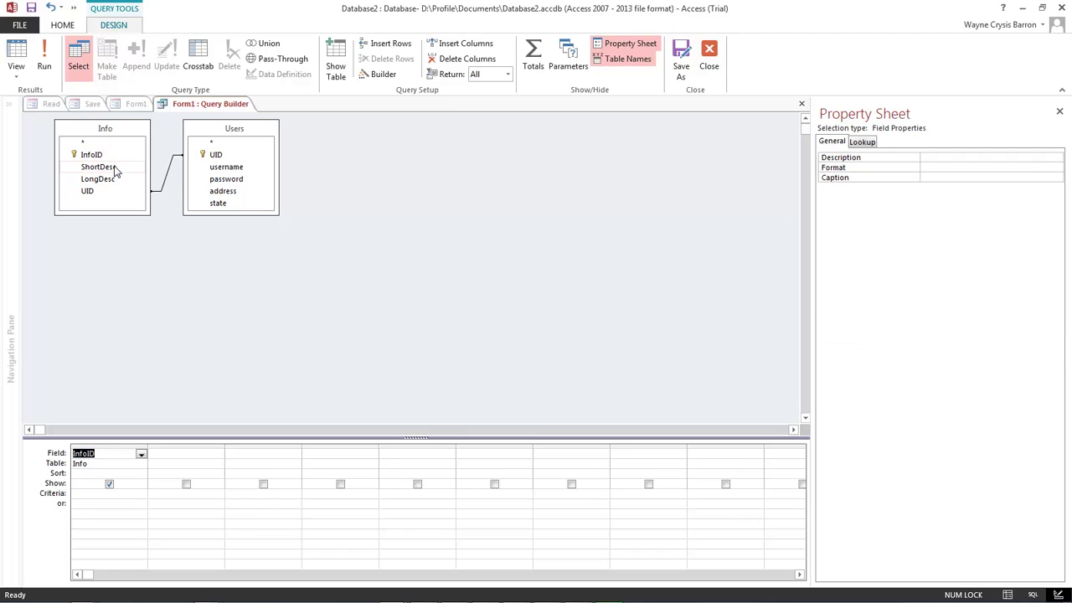
double_click(117, 169)
double_click(118, 180)
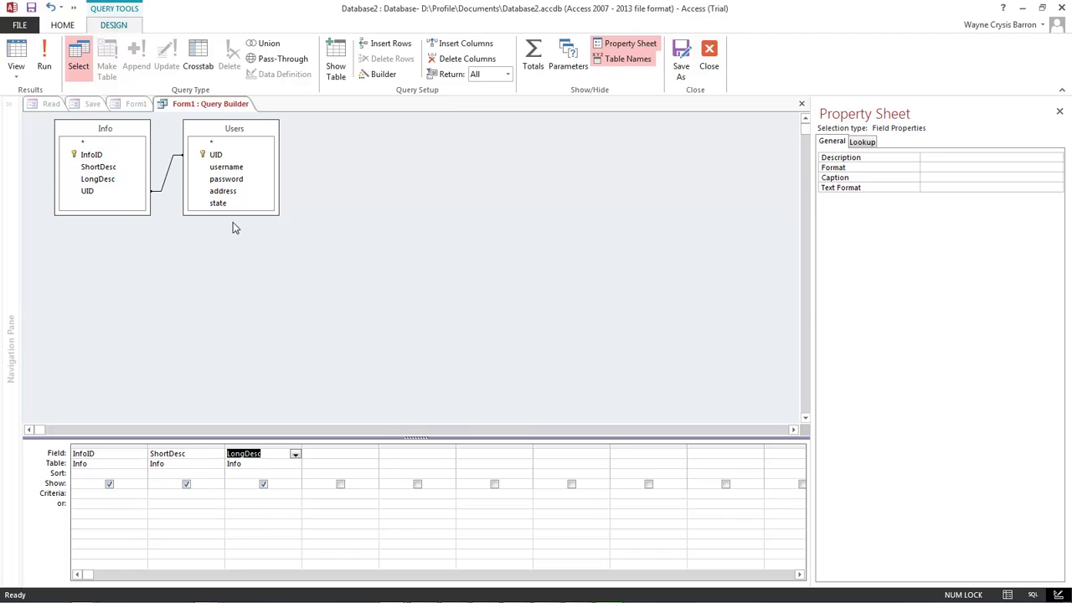
double_click(220, 156)
double_click(243, 169)
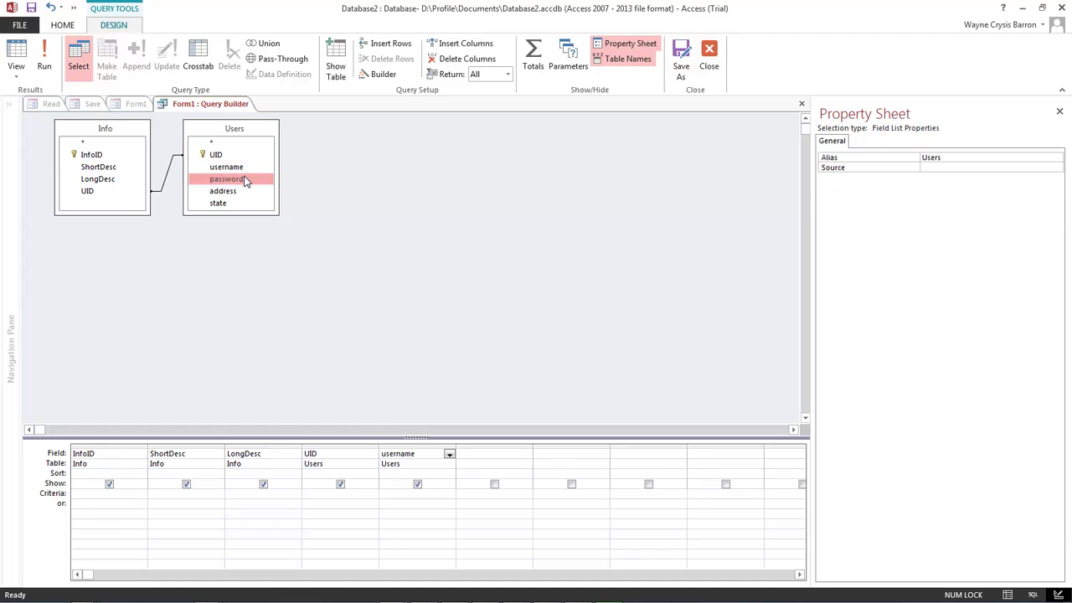
double_click(248, 178)
double_click(234, 193)
double_click(219, 203)
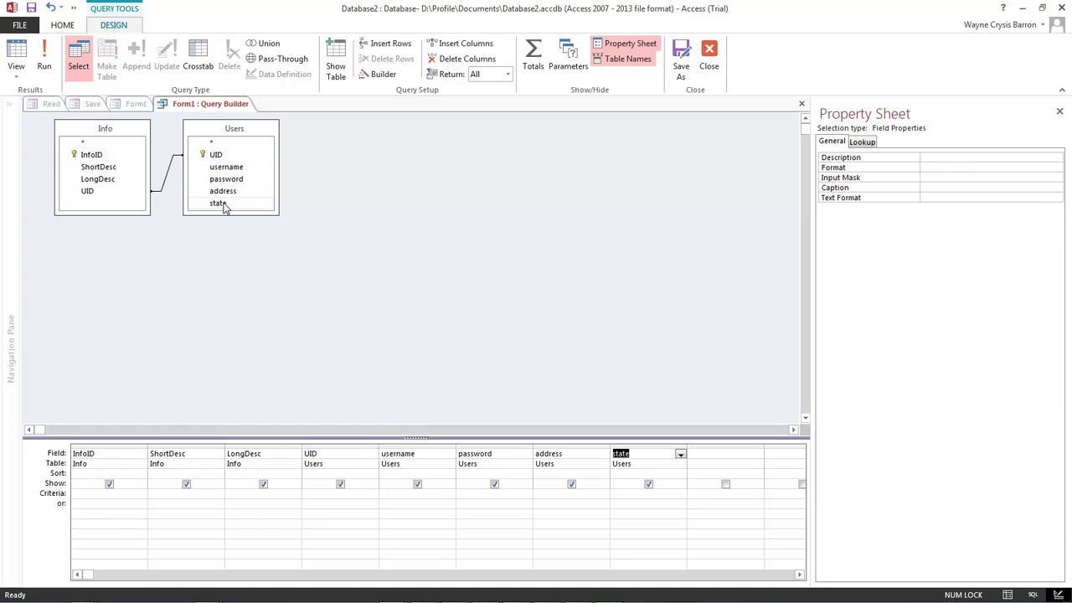
right_click(233, 103)
click(265, 130)
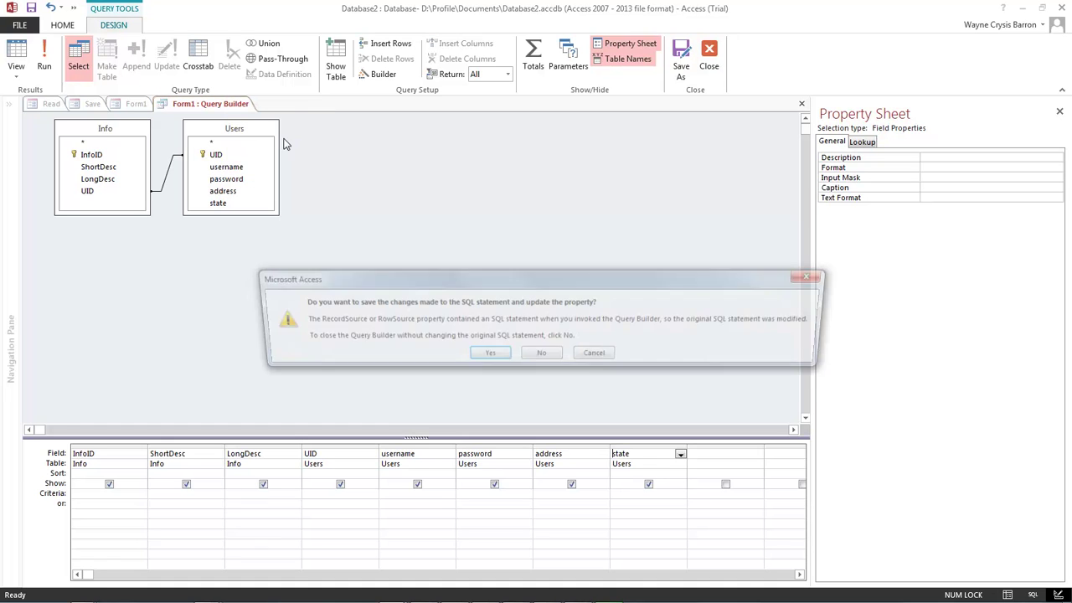
click(487, 355)
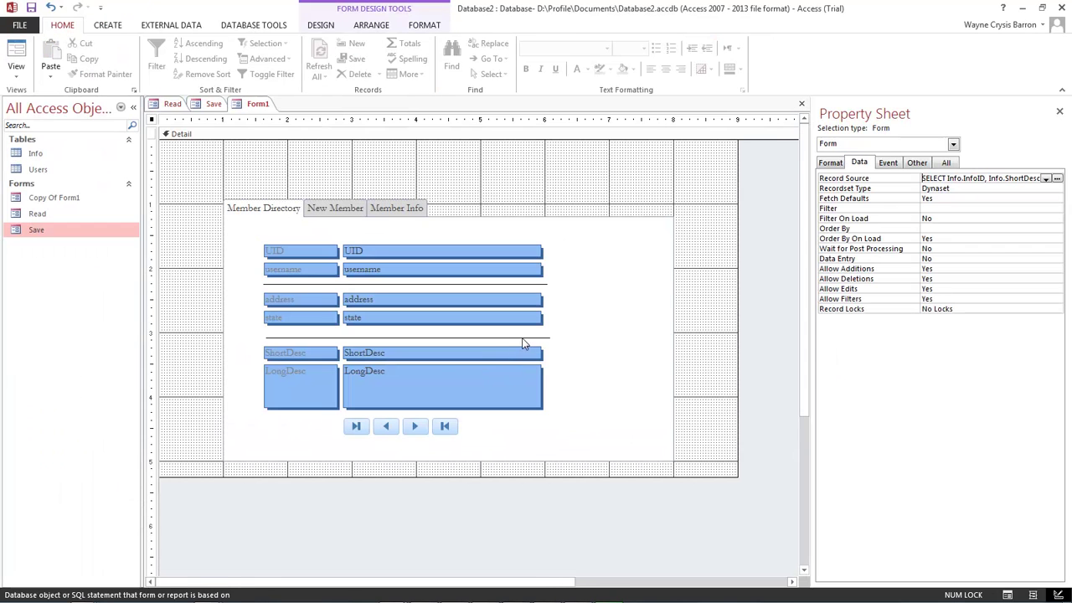
- Bring the Member Info page to the front and delete the unbound subform on it
click(396, 210)
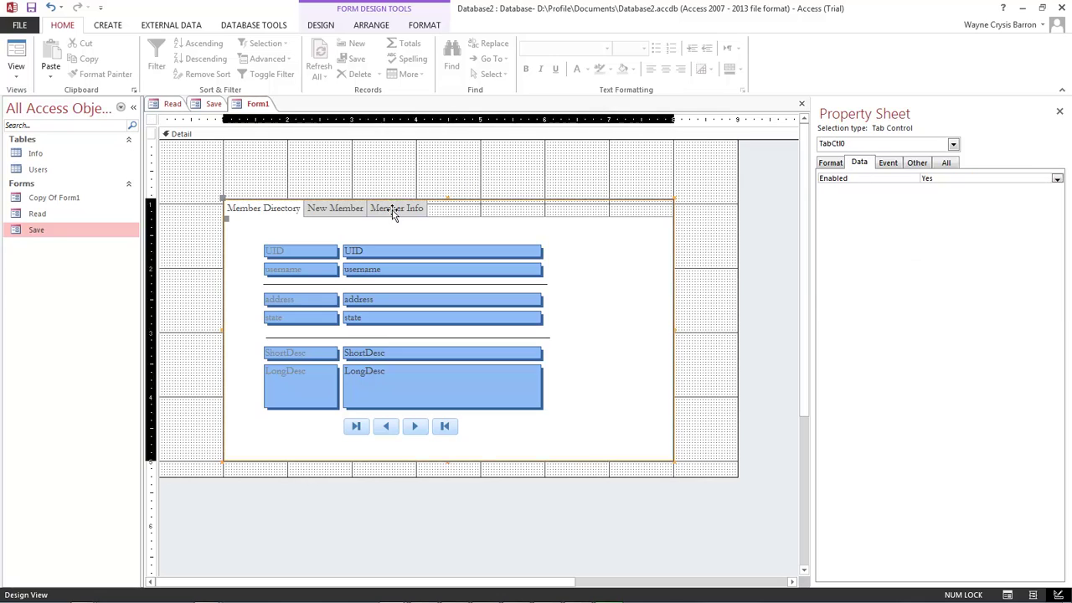
click(396, 210)
click(413, 283)
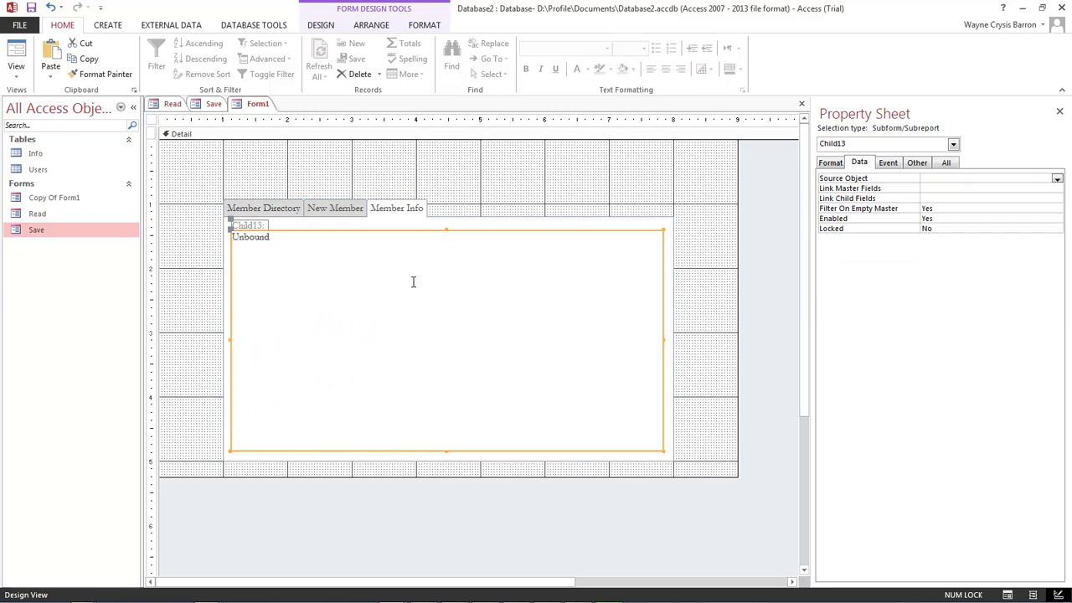
key(Delete)
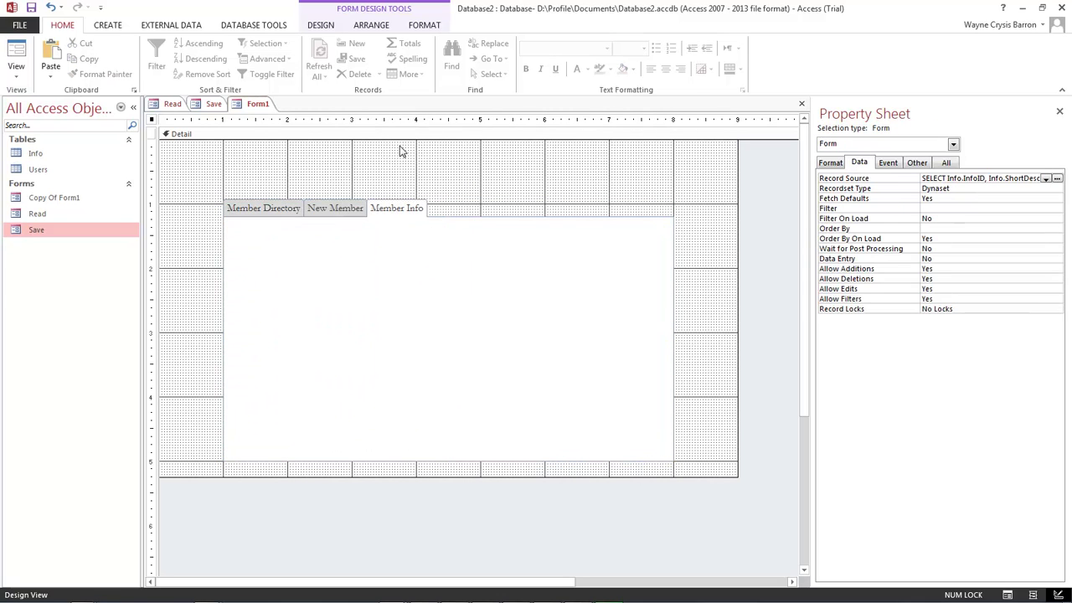
- Draw a subform filling the Member Info page and include all fields of the Info table
click(320, 24)
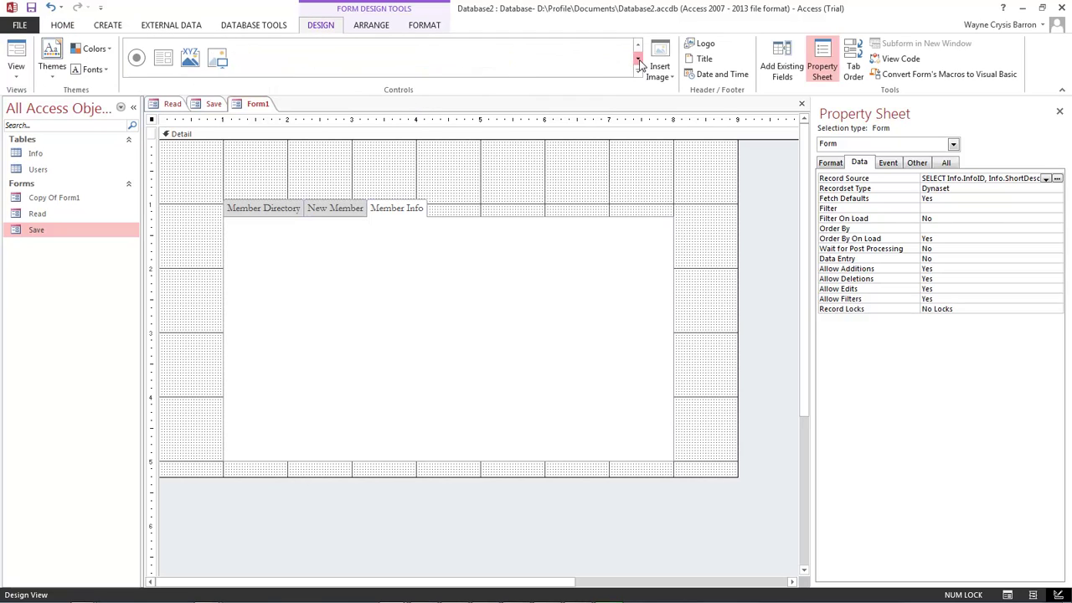
click(163, 57)
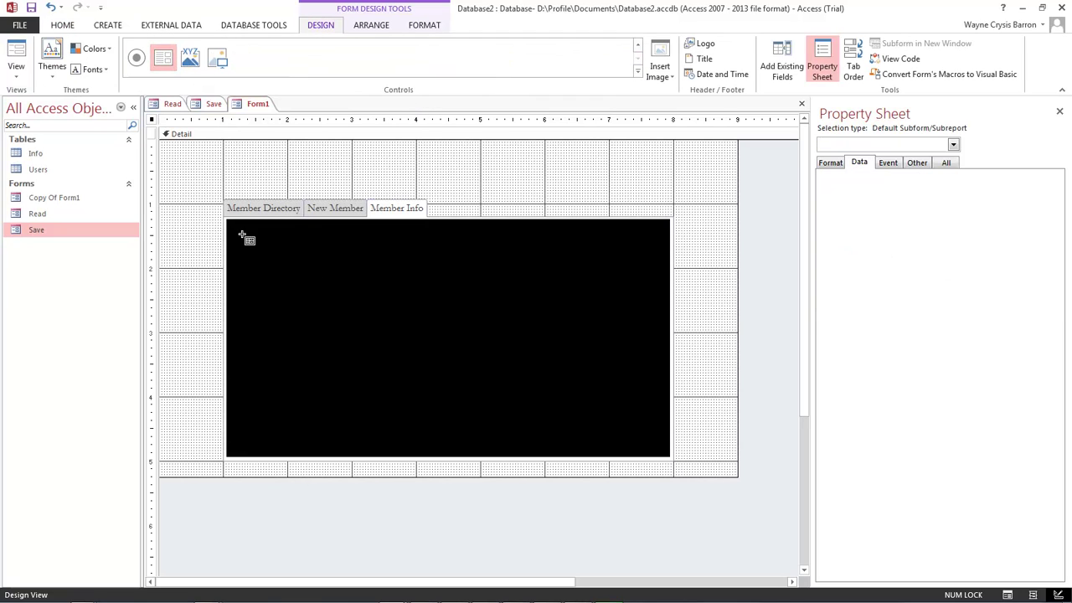
drag(232, 224, 668, 457)
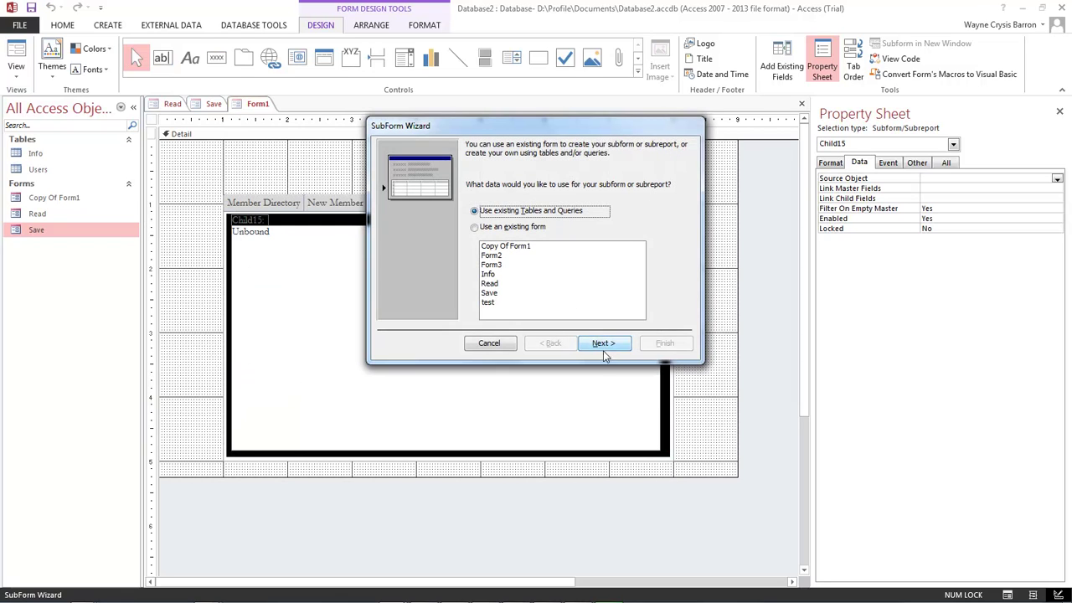
click(609, 348)
click(506, 260)
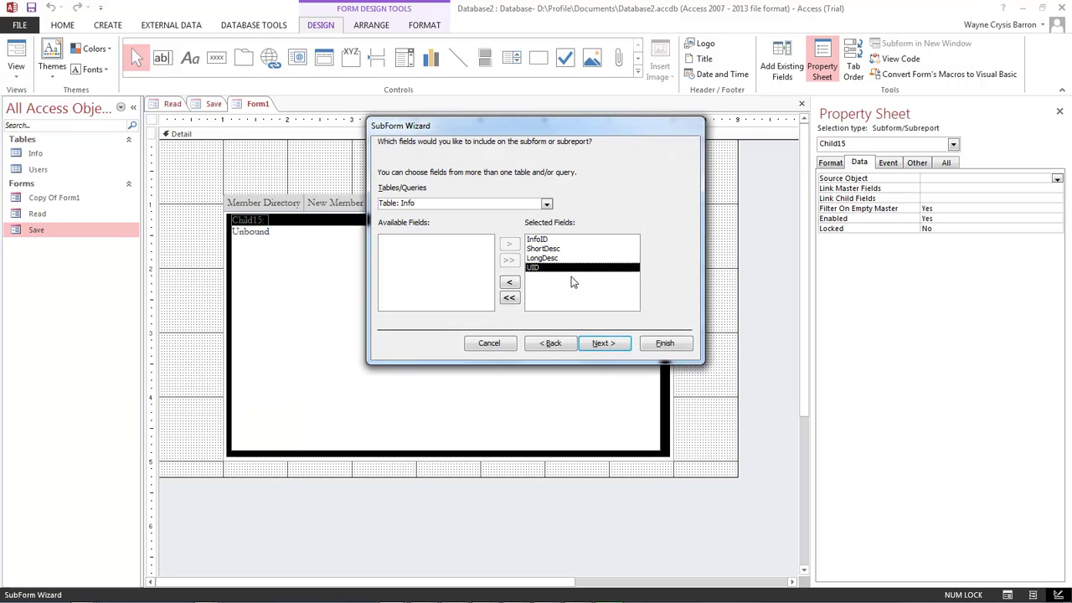
- Link the subform to the main form using UID, name it Subform and finish the wizard
click(605, 344)
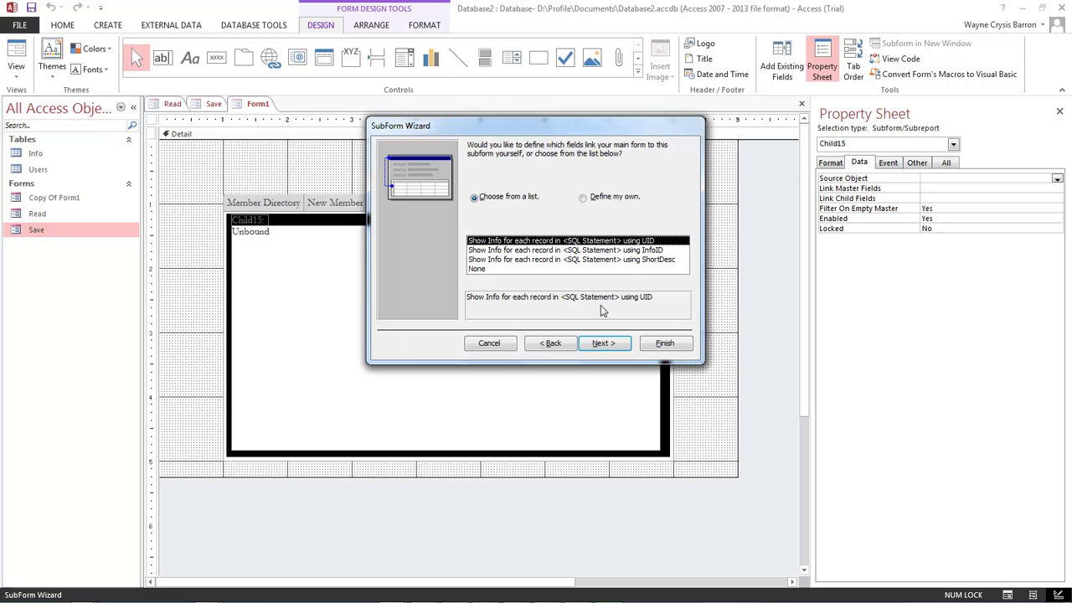
click(611, 345)
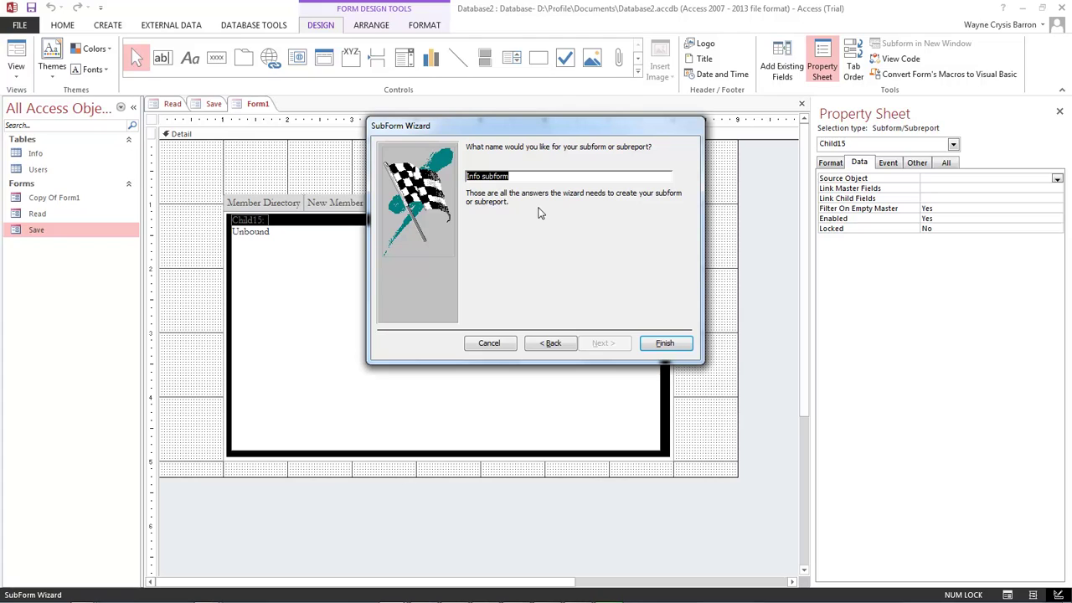
text(S)
click(656, 343)
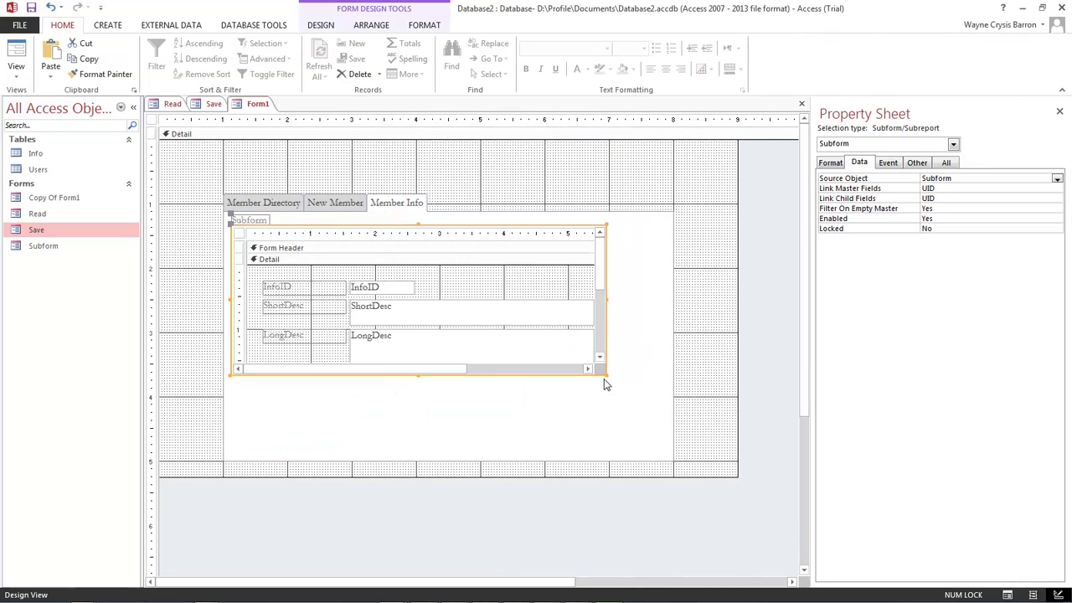
- Enlarge the subform to fill the Member Info page and delete its attached label
drag(605, 375, 671, 455)
click(251, 222)
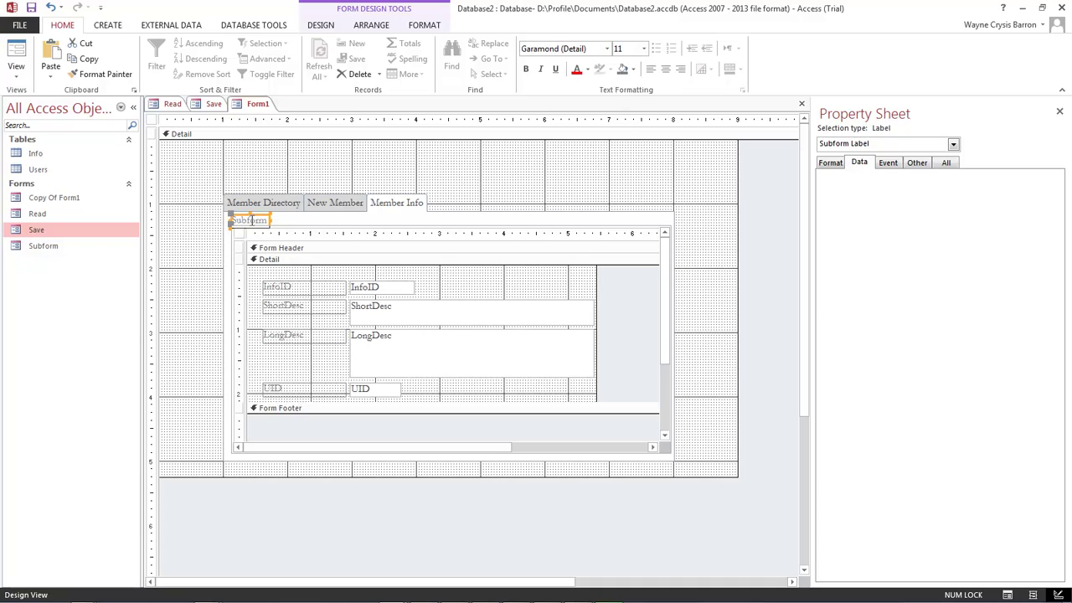
key(Delete)
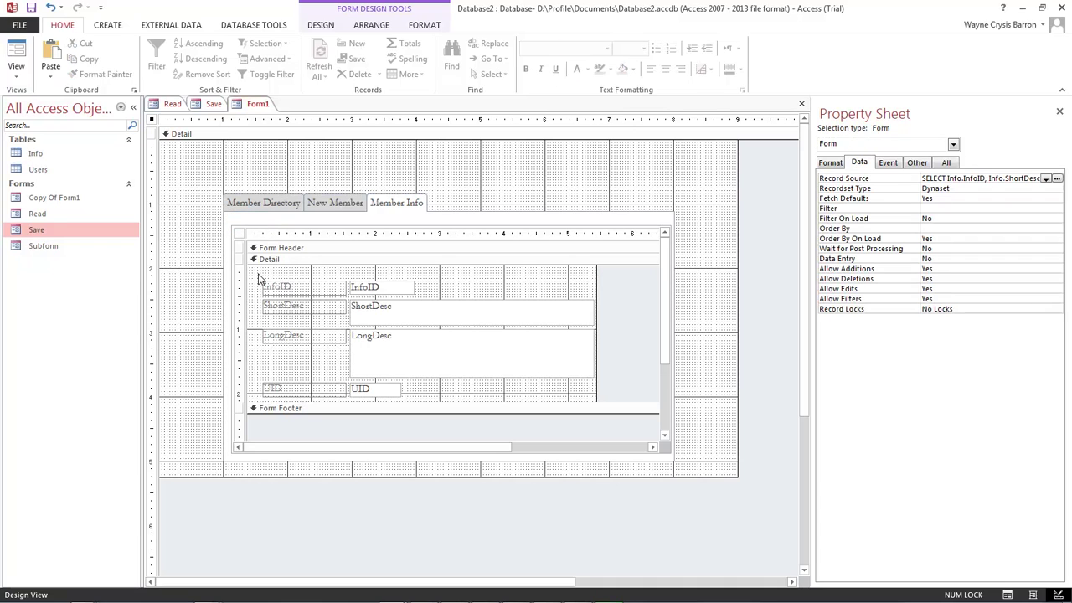
- Copy the Fore Color value of the username text box on the New Member page
click(323, 198)
click(341, 204)
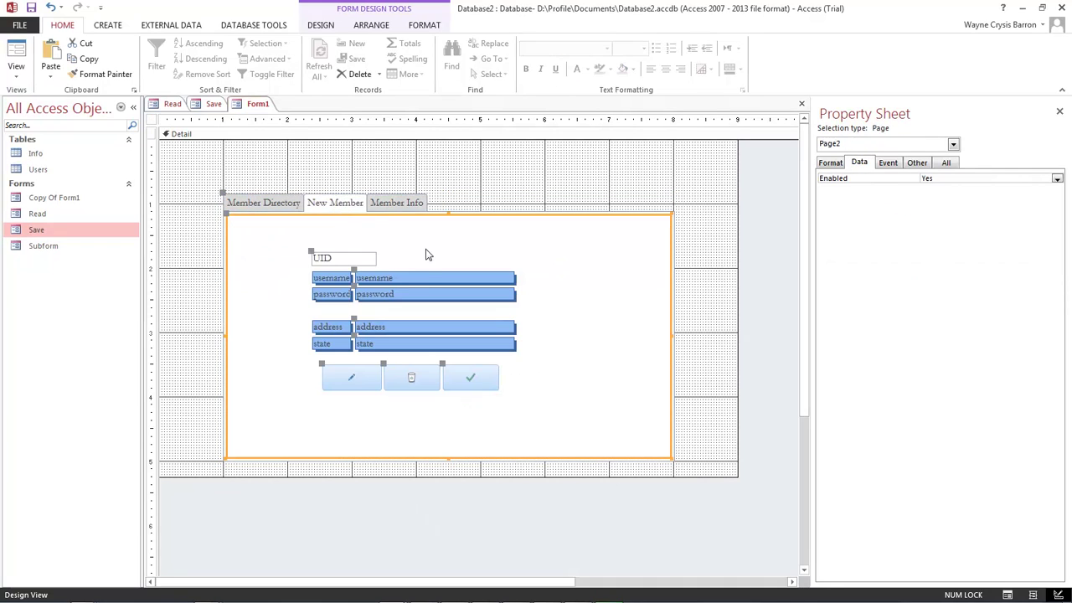
click(427, 278)
click(831, 163)
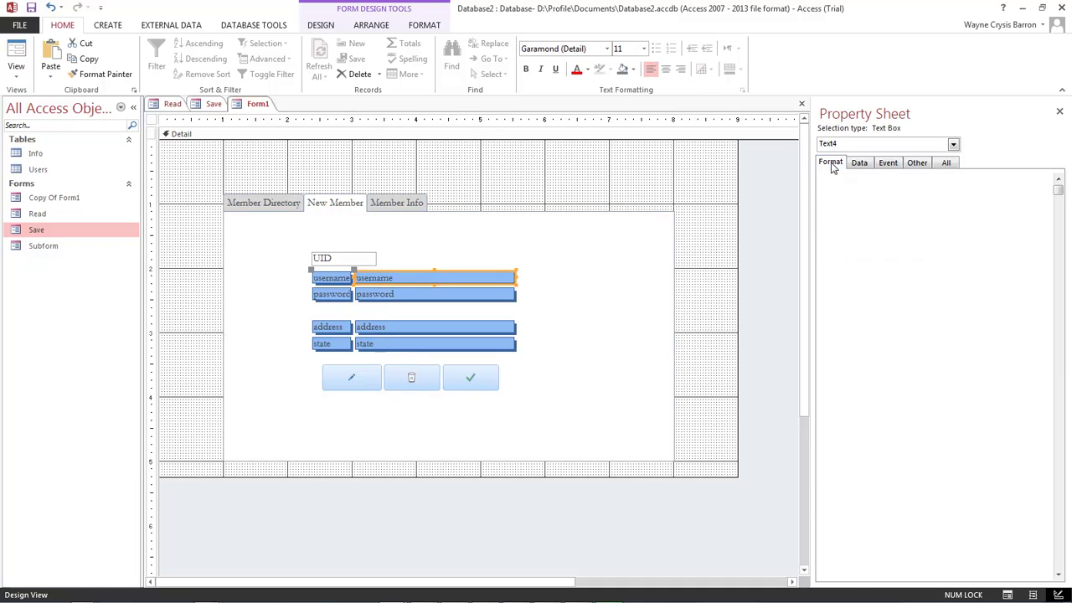
click(1001, 392)
key(ctrl+c)
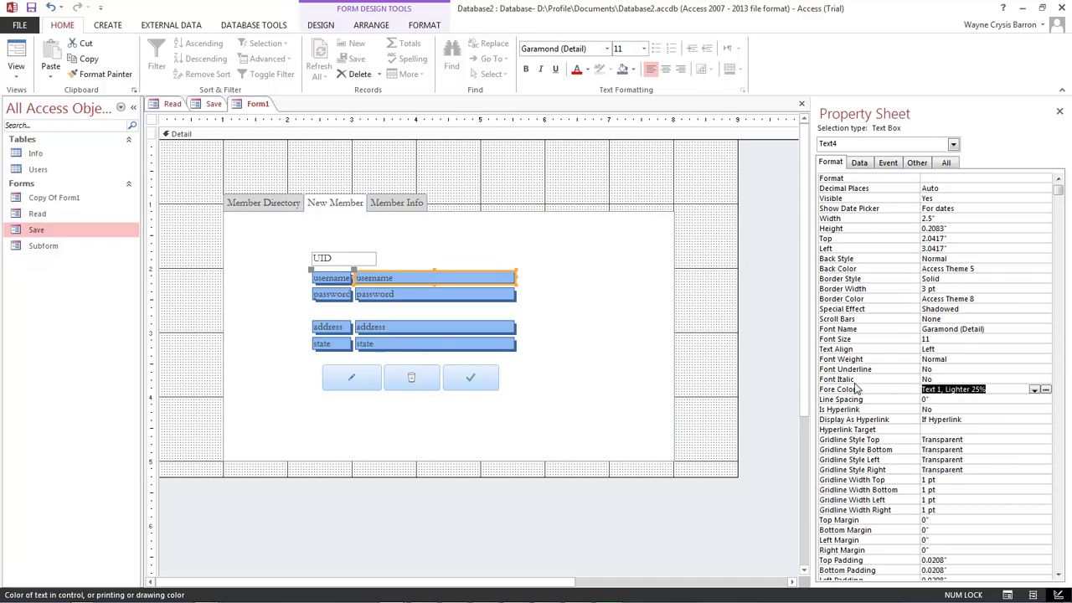
- Apply the copied Fore Color, Text 1, Lighter 25%, to all labels and fields in the Member Info subform's detail section
click(400, 204)
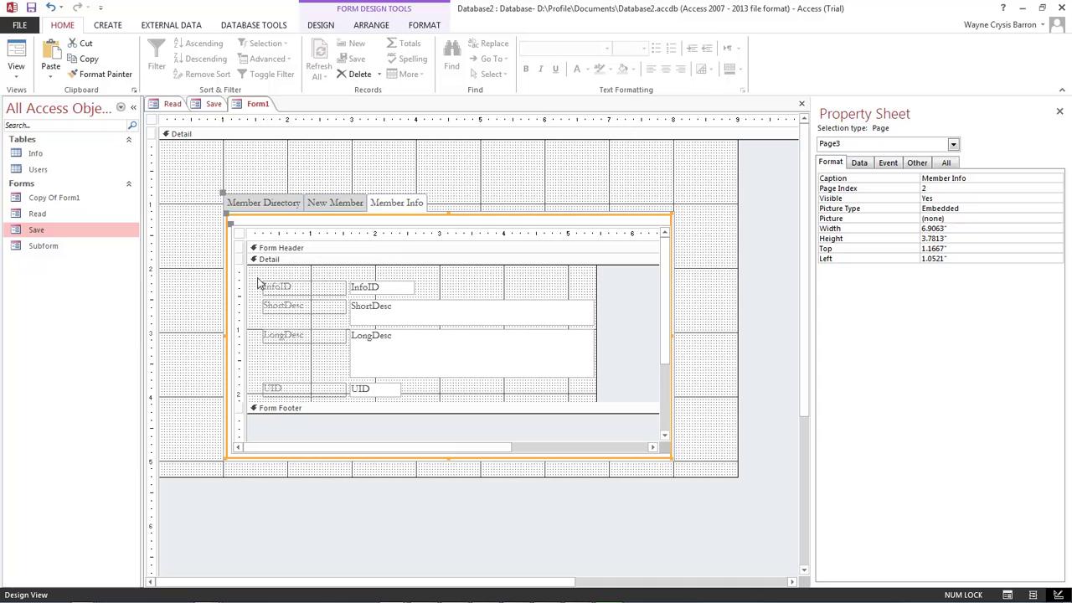
click(259, 280)
drag(259, 280, 429, 402)
click(277, 289)
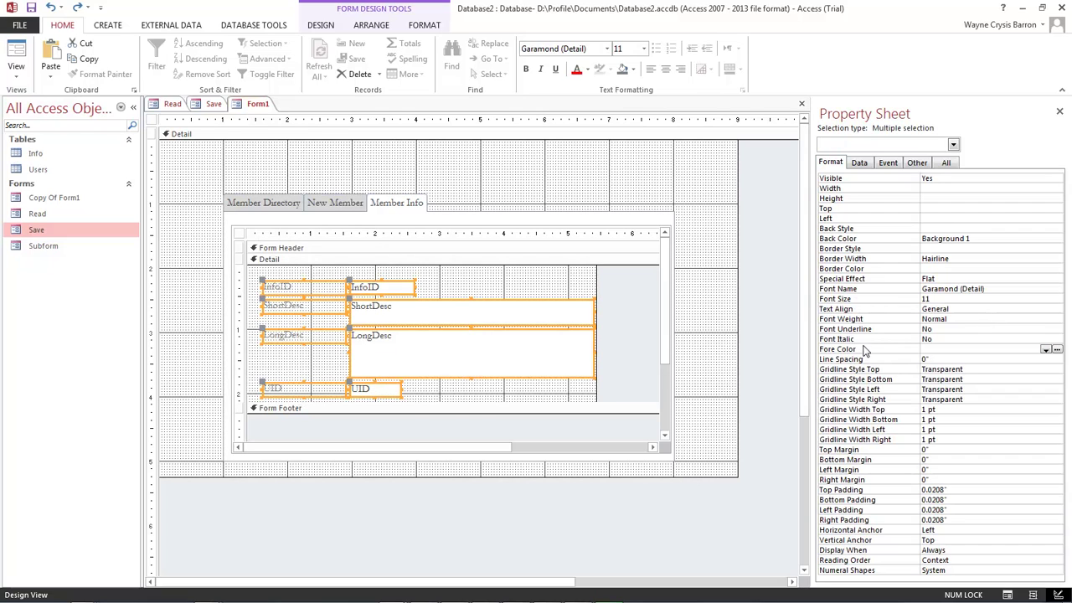
click(921, 348)
key(ctrl+v)
key(Return)
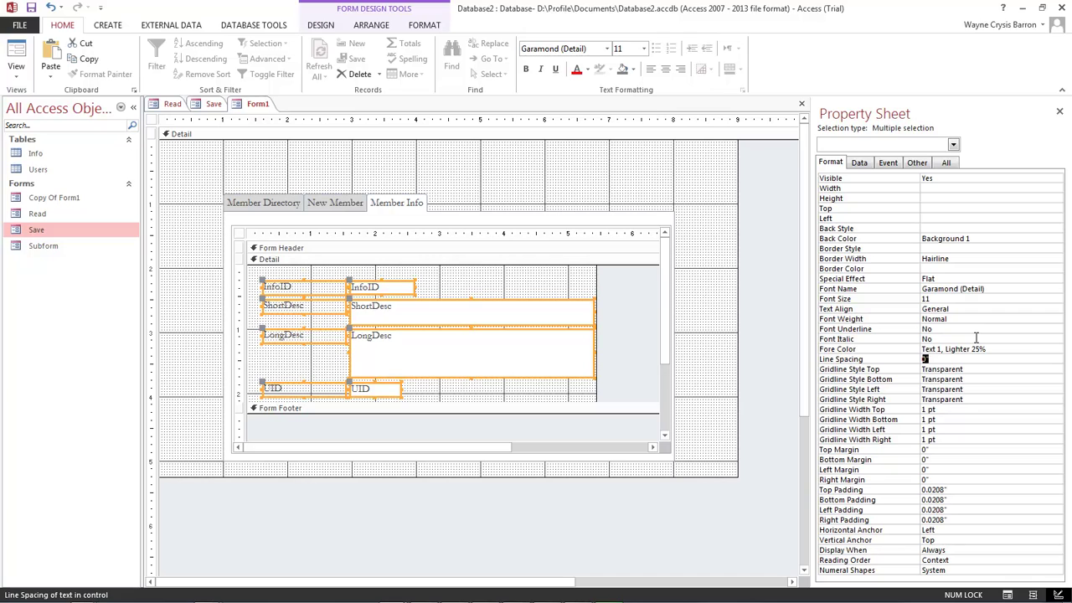
- Set the selected subform controls' Back Color to Access Theme 4 and Border Color to Access Theme 8
click(1047, 239)
click(1045, 240)
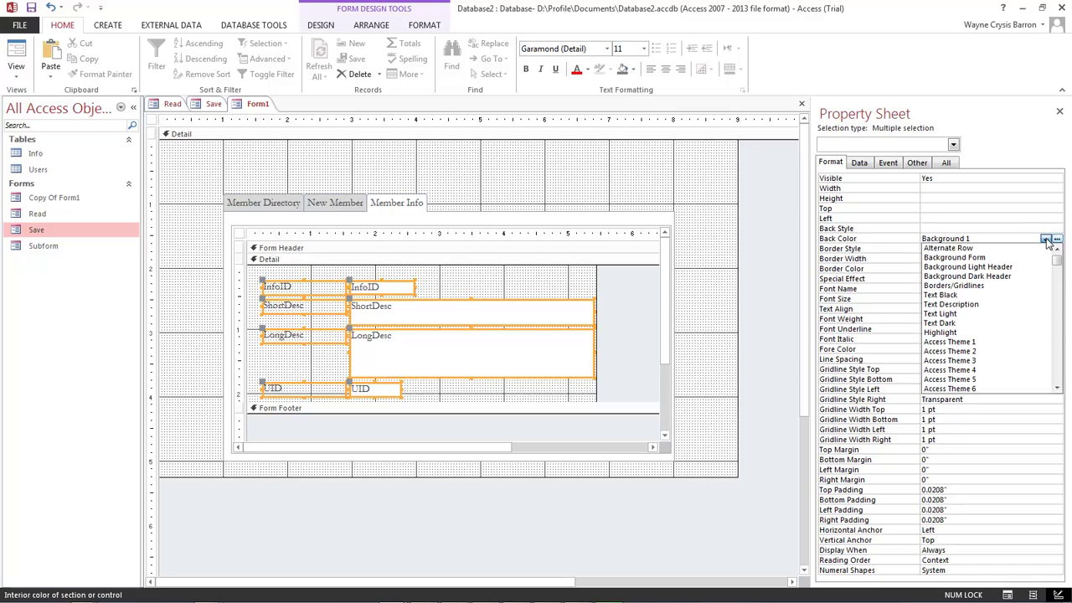
click(984, 371)
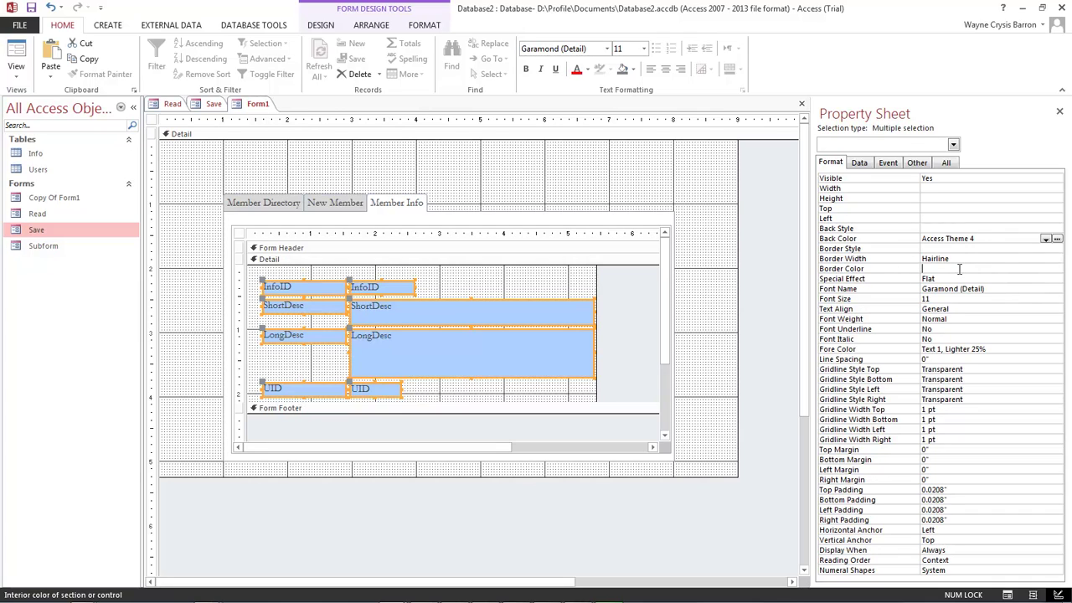
click(1047, 269)
click(1047, 270)
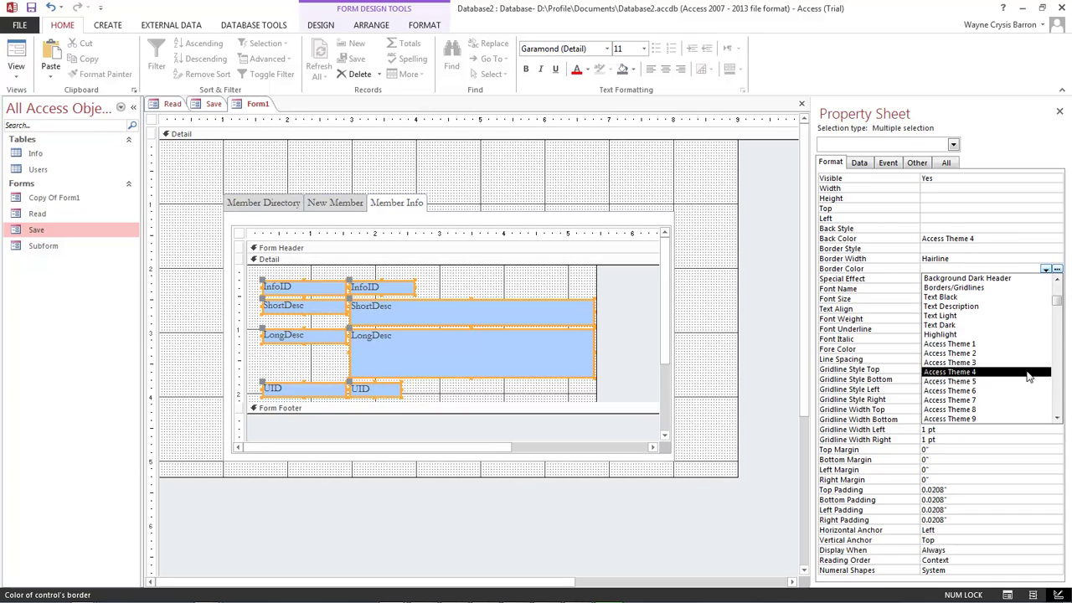
click(1001, 414)
- Give the selected subform controls the Shadowed special effect and deselect them
click(962, 280)
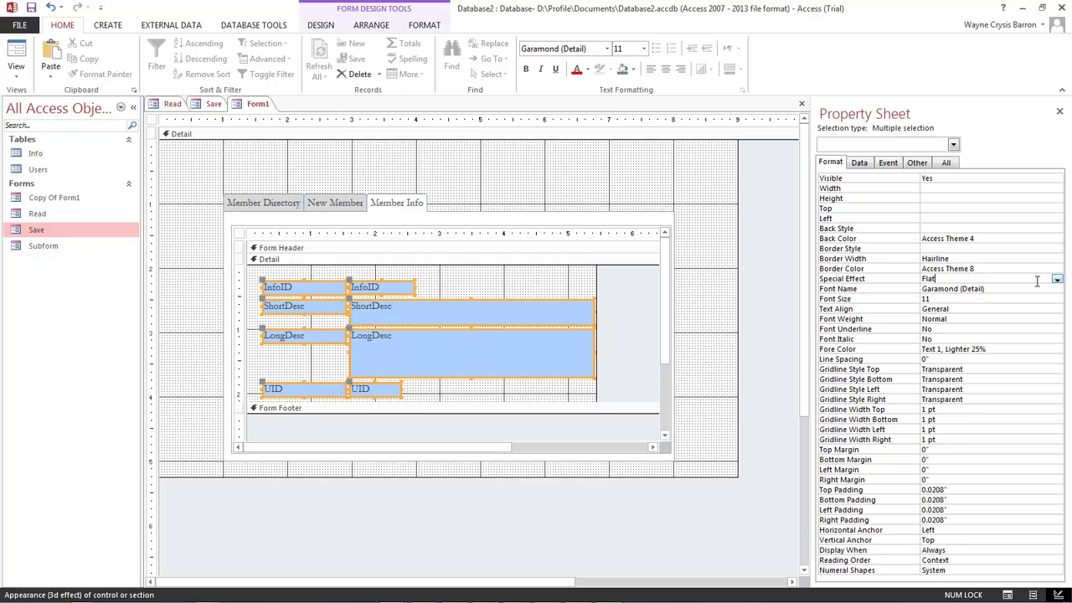
click(1057, 279)
click(953, 328)
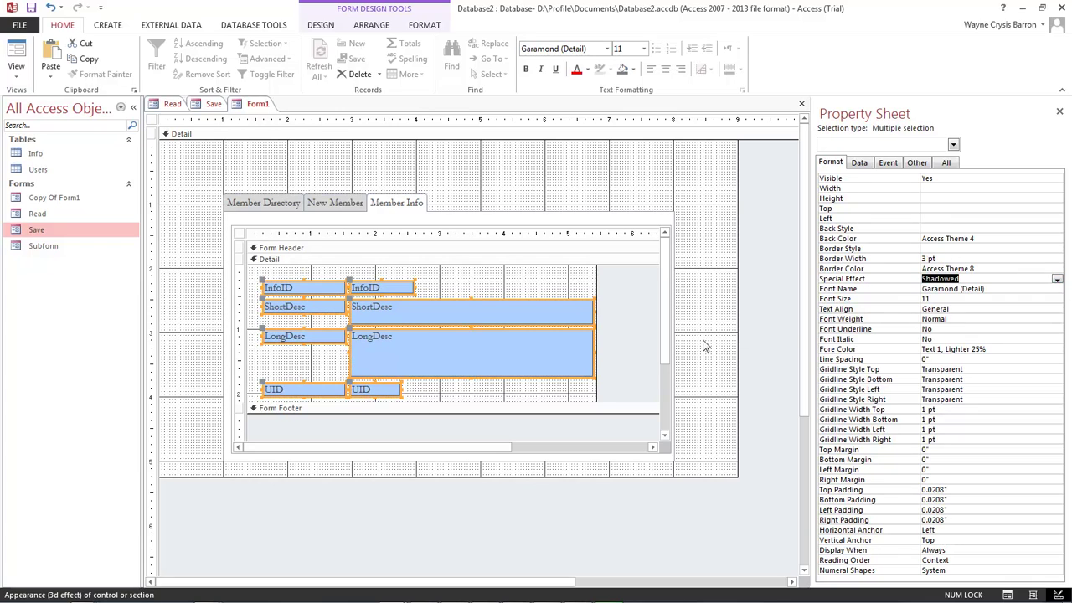
click(617, 307)
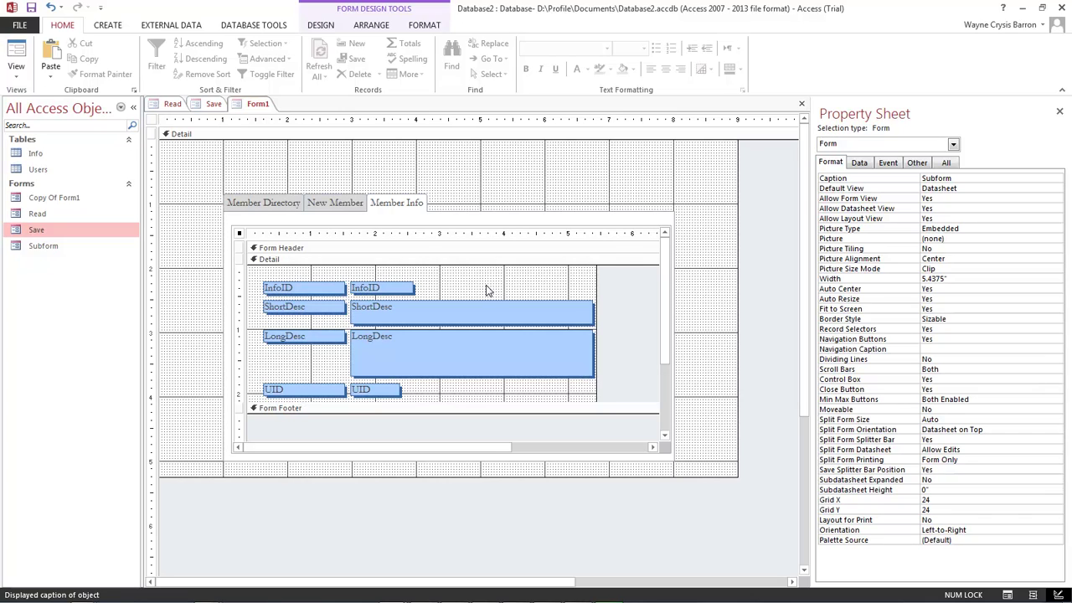
- Save the form as MembersDirectory
key(ctrl+s)
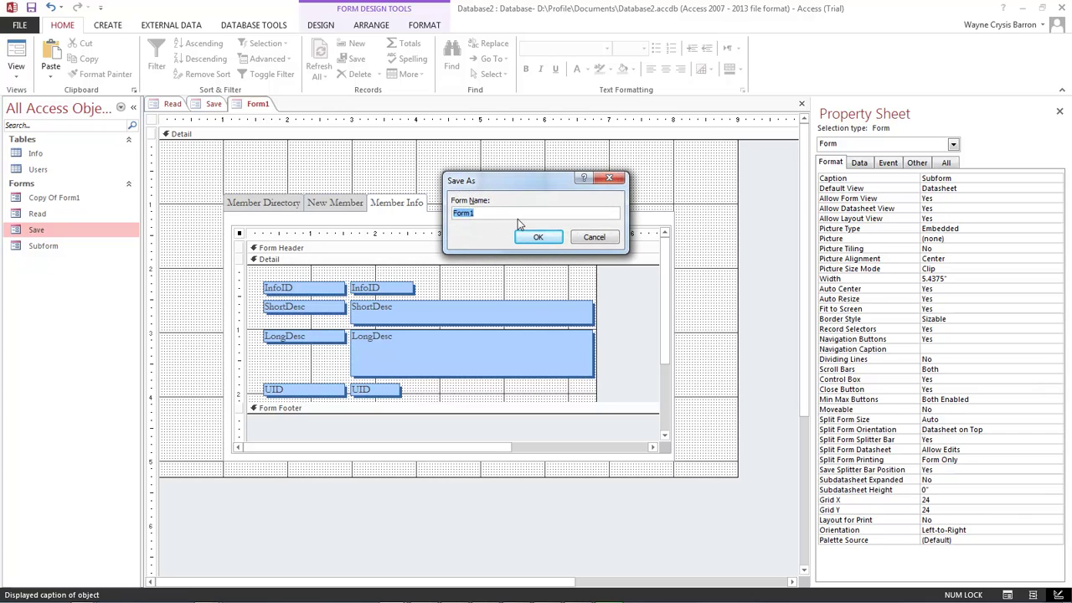
text(MembersDirectory)
key(Return)
- Show the Member Directory page in Form View and step through the records to a new blank one
click(268, 208)
click(268, 207)
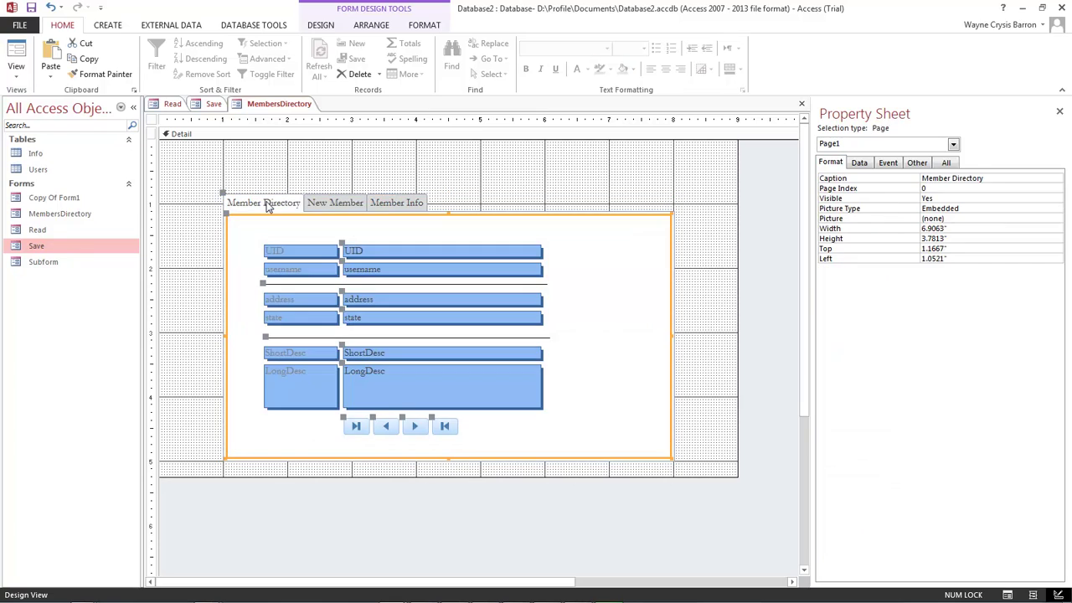
click(1008, 594)
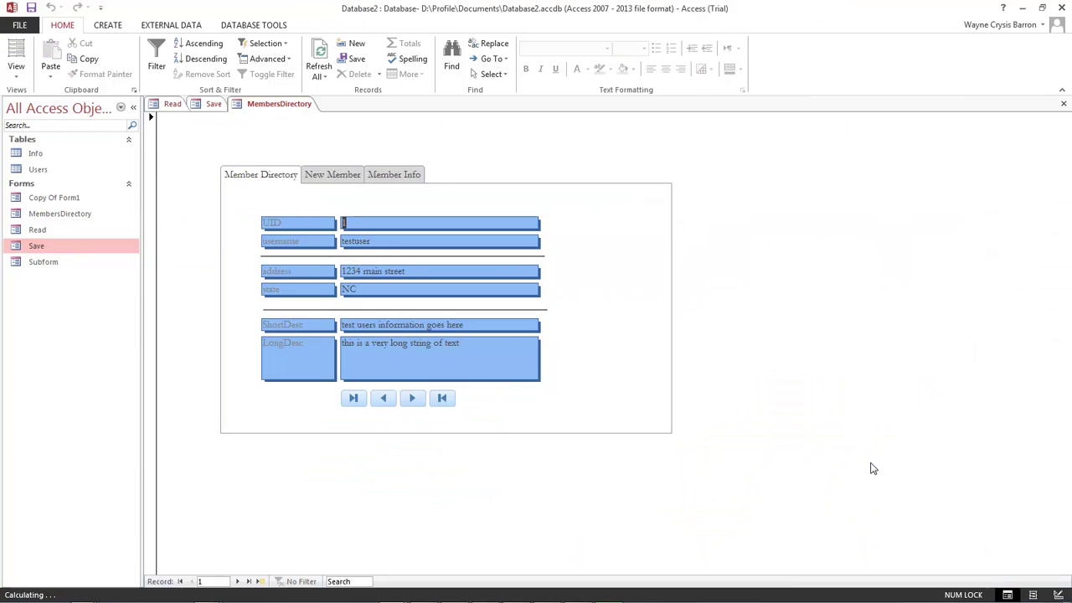
click(411, 400)
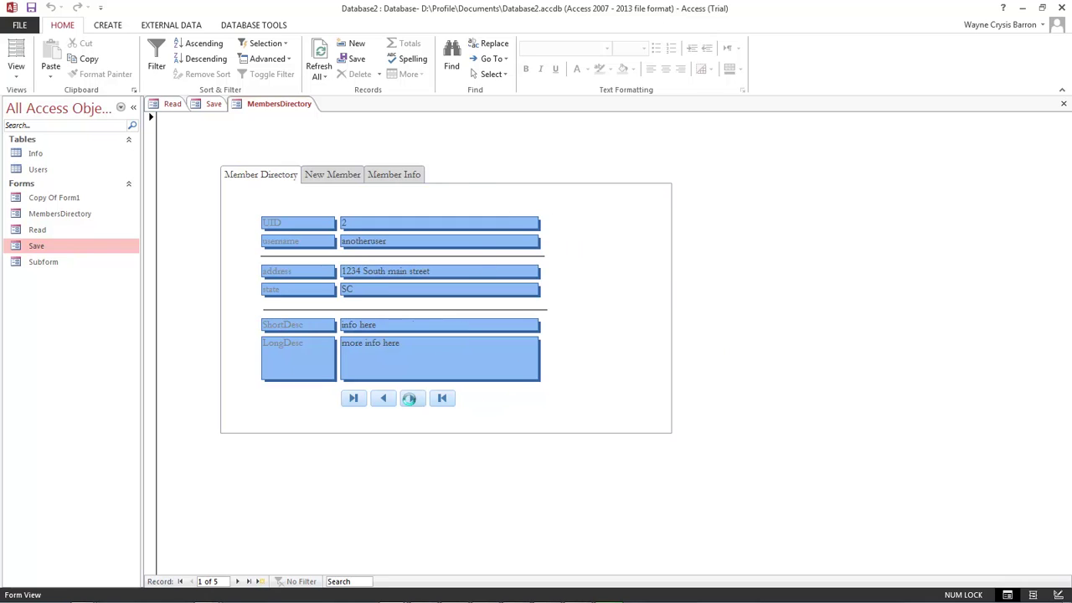
click(411, 399)
click(411, 400)
click(411, 400)
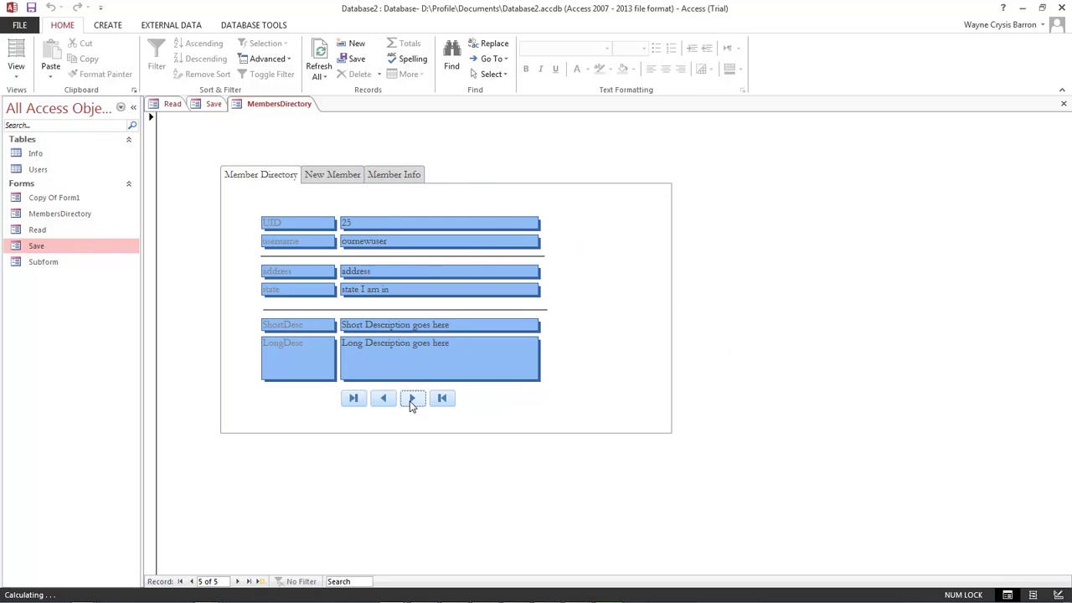
click(411, 400)
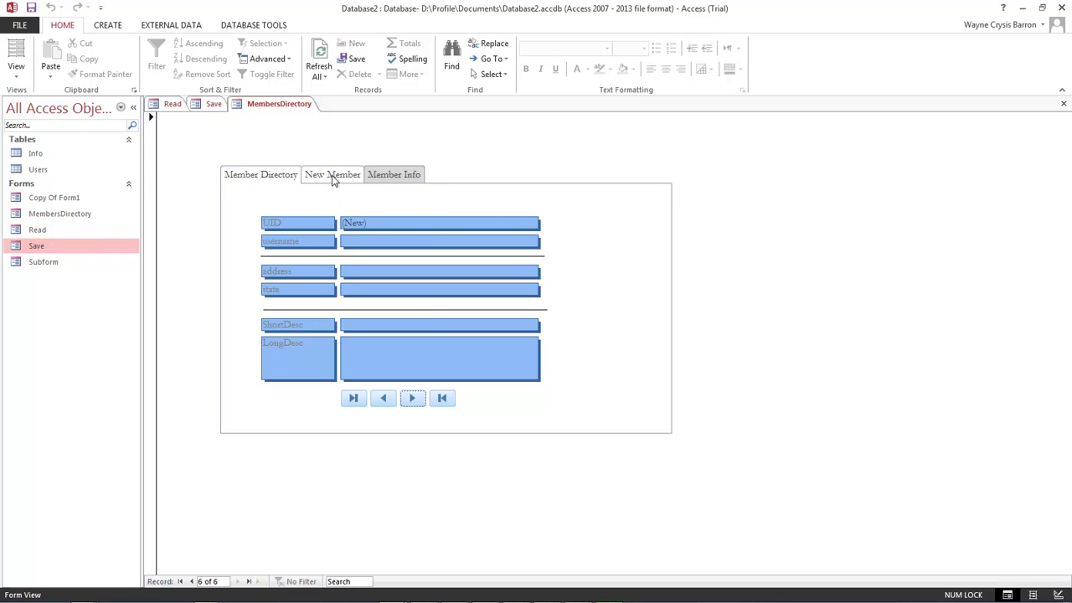
- On the New Member page, enter username mynewmember, the password, address "this is my address" and state "this is my state", and save the record
click(333, 176)
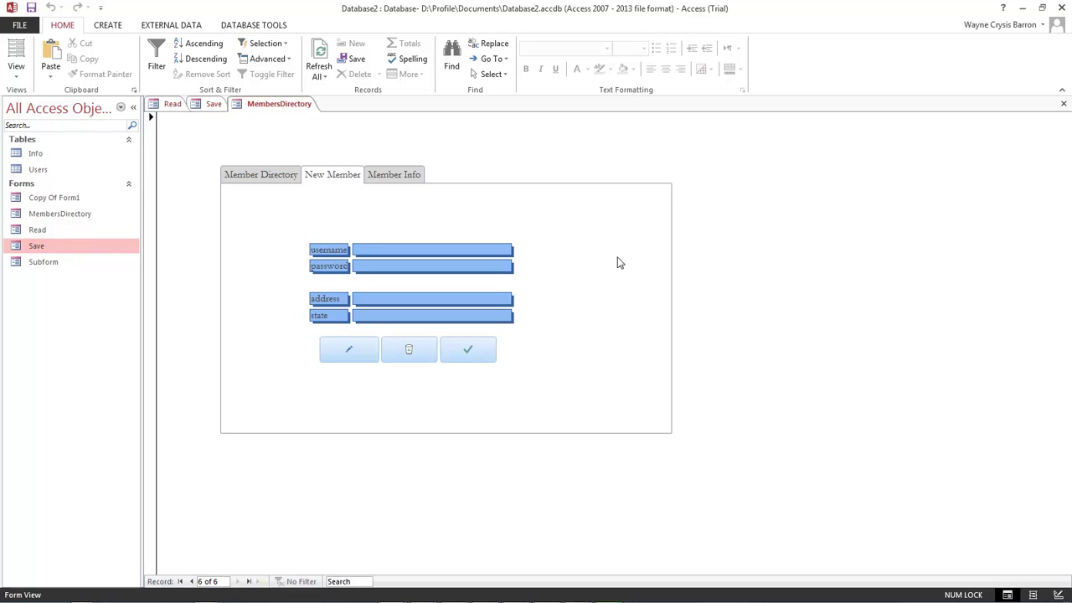
text(mm)
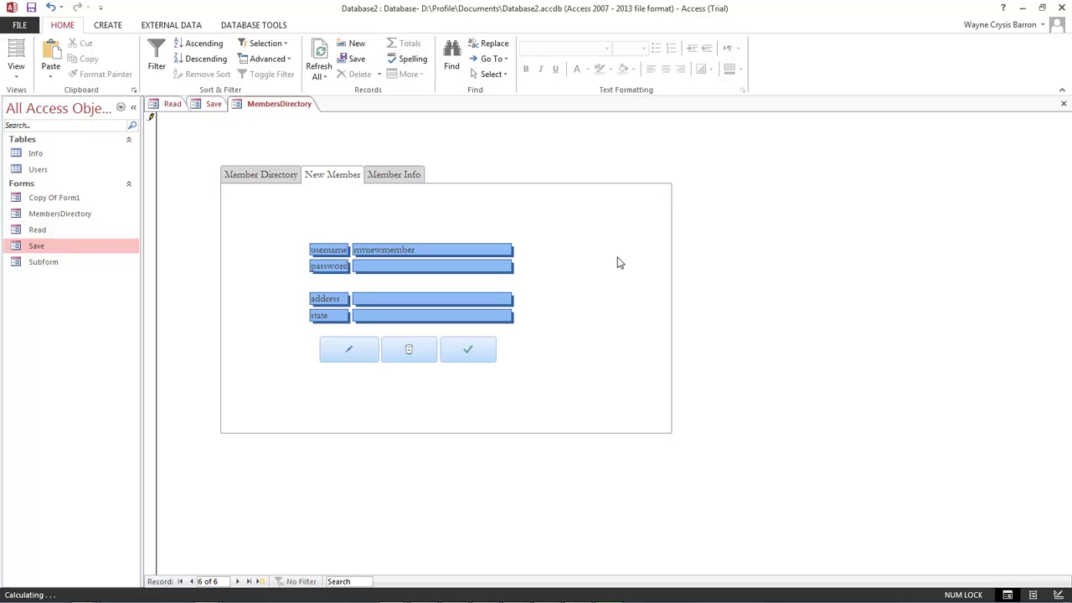
key(Tab)
text(passwordgoeshere)
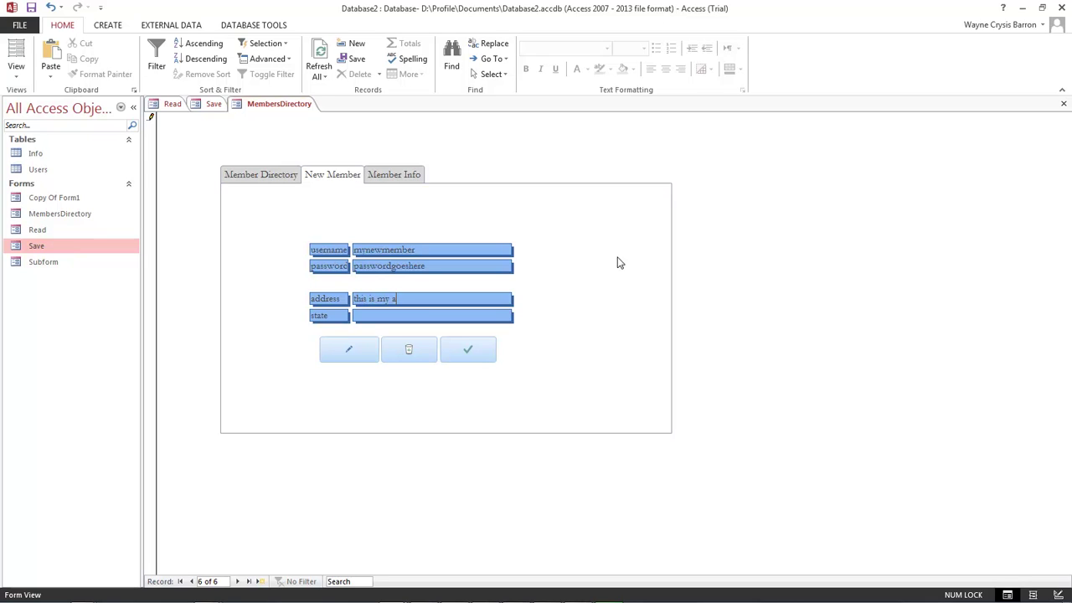
key(Tab)
text(t)
click(478, 358)
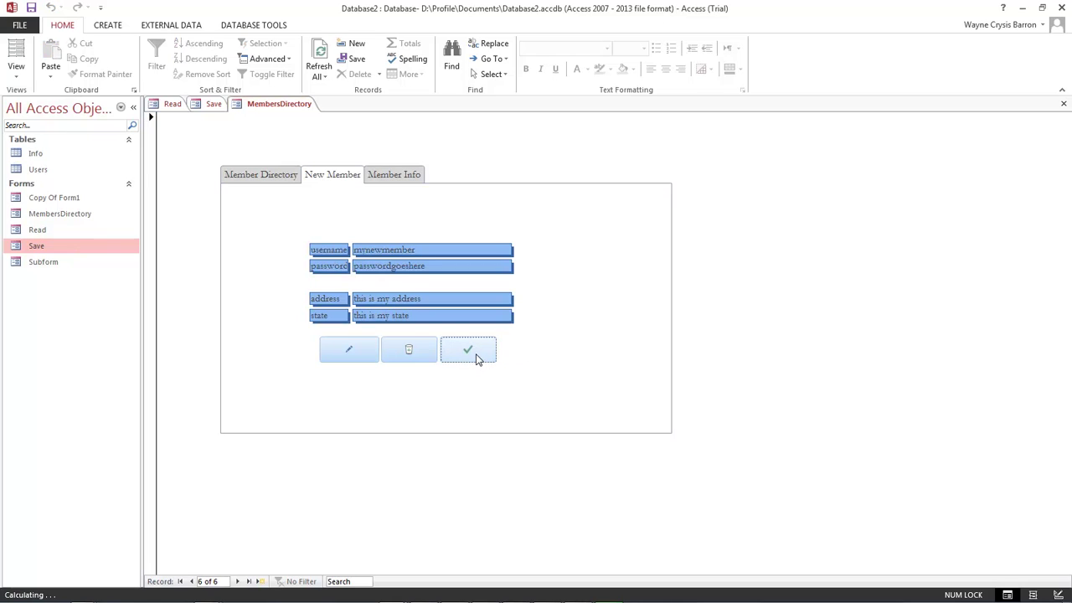
- On the Member Info page, add a record with ShortDesc "This is my short information" and LongDesc "this is my long information"
click(387, 177)
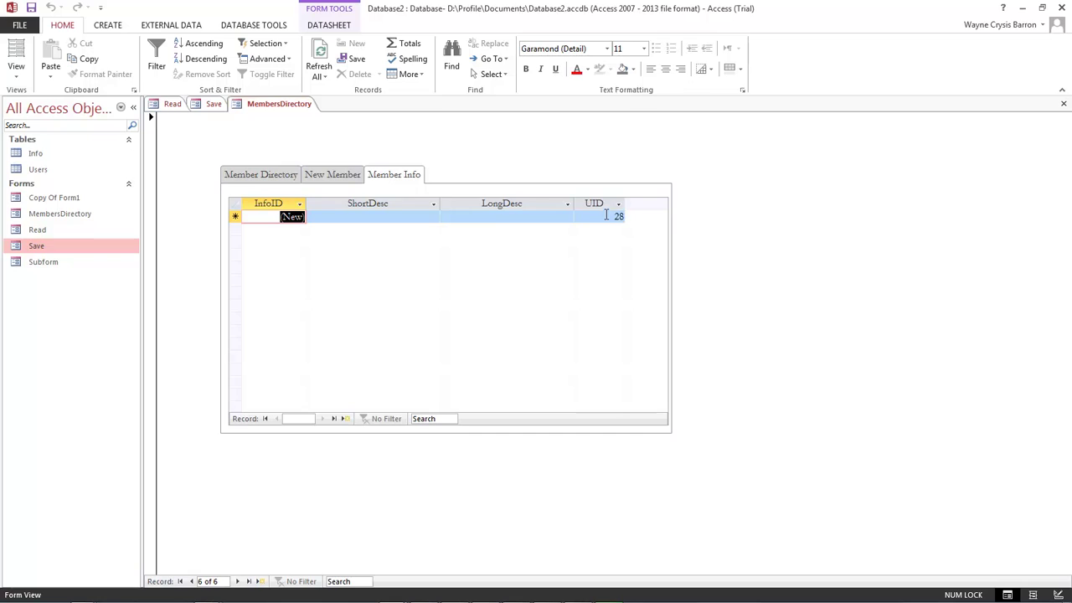
click(361, 220)
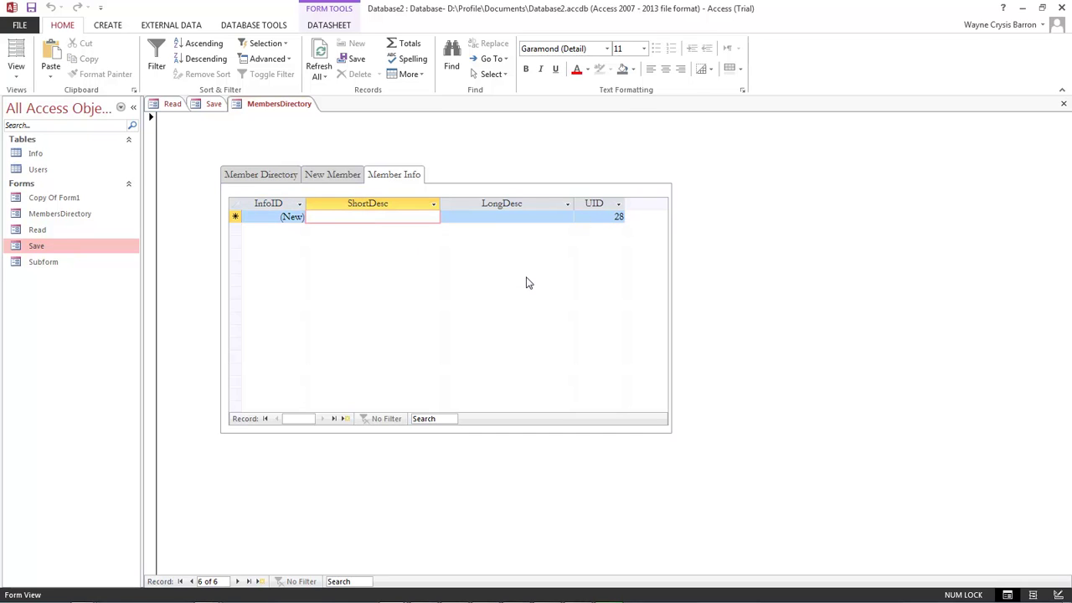
text(This is my short information)
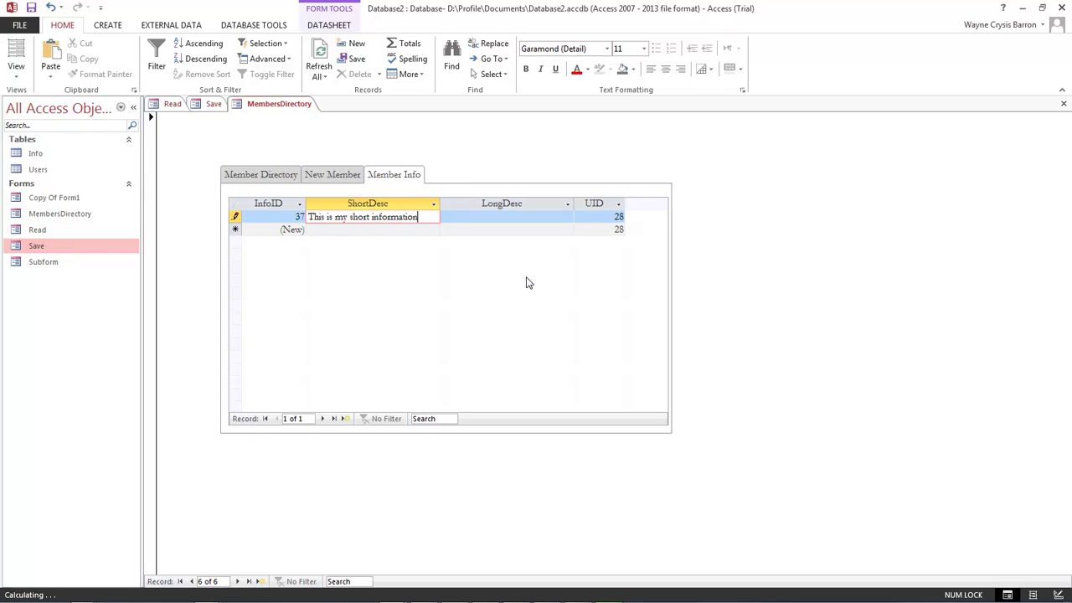
key(Tab)
text(this)
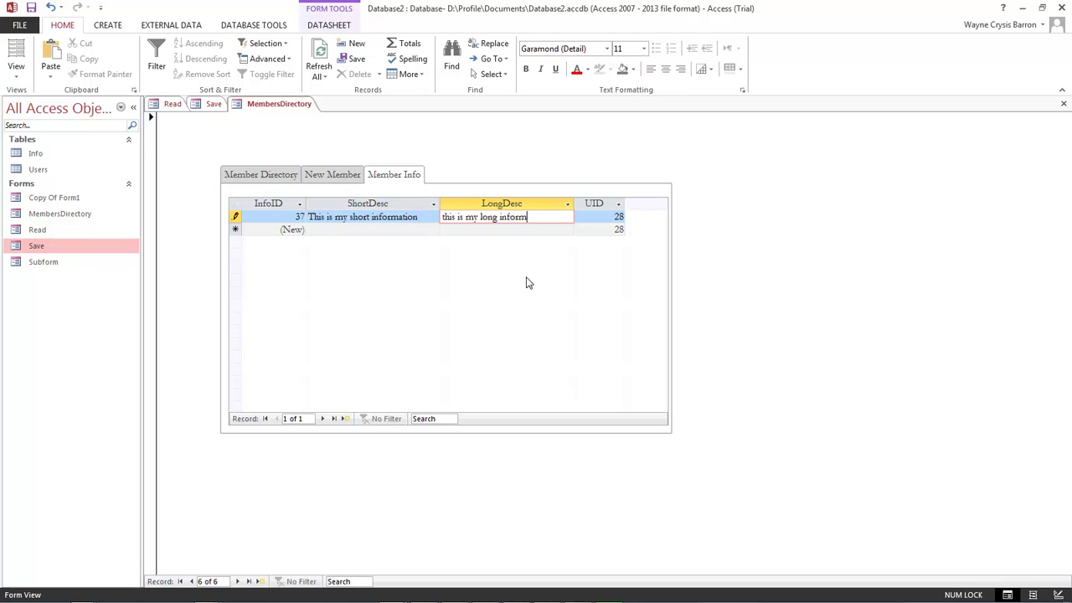
key(Tab)
key(Tab)
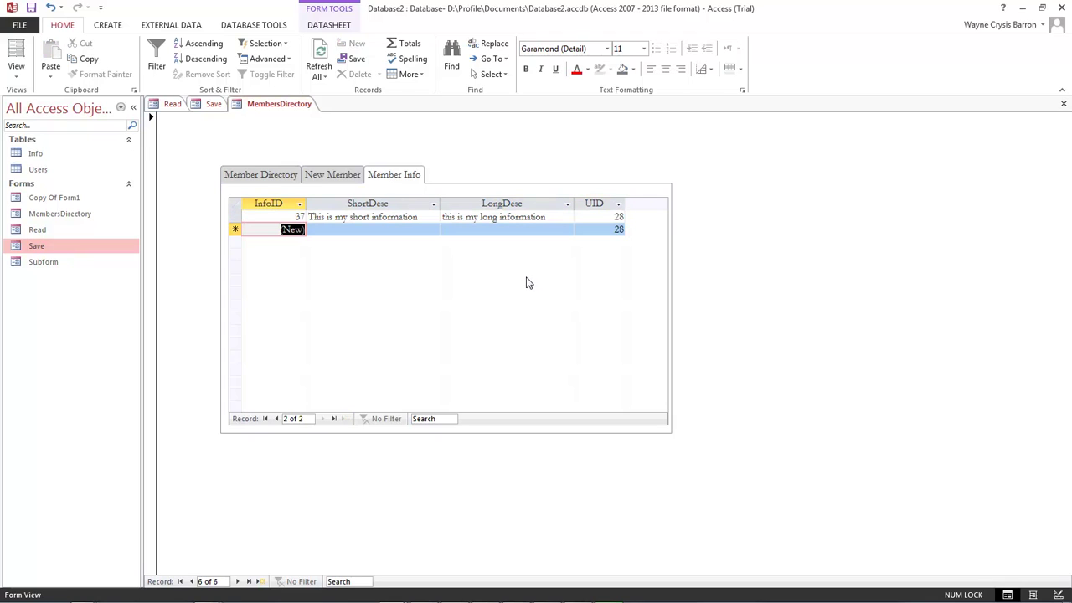
click(396, 232)
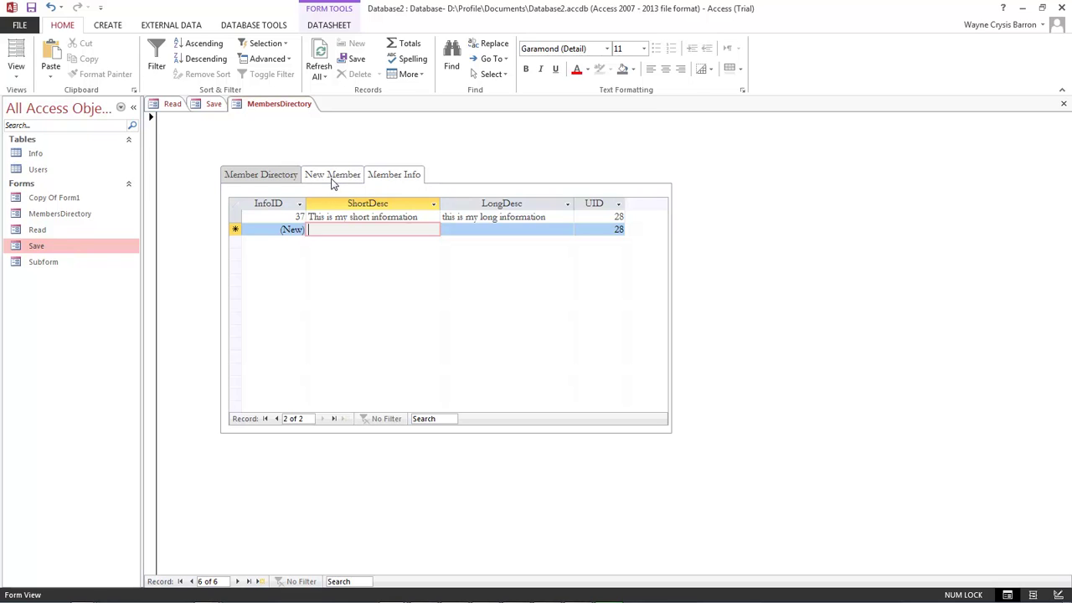
- Refresh all records, go to the last member in Member Directory and check its entries across the three pages
click(329, 181)
click(232, 179)
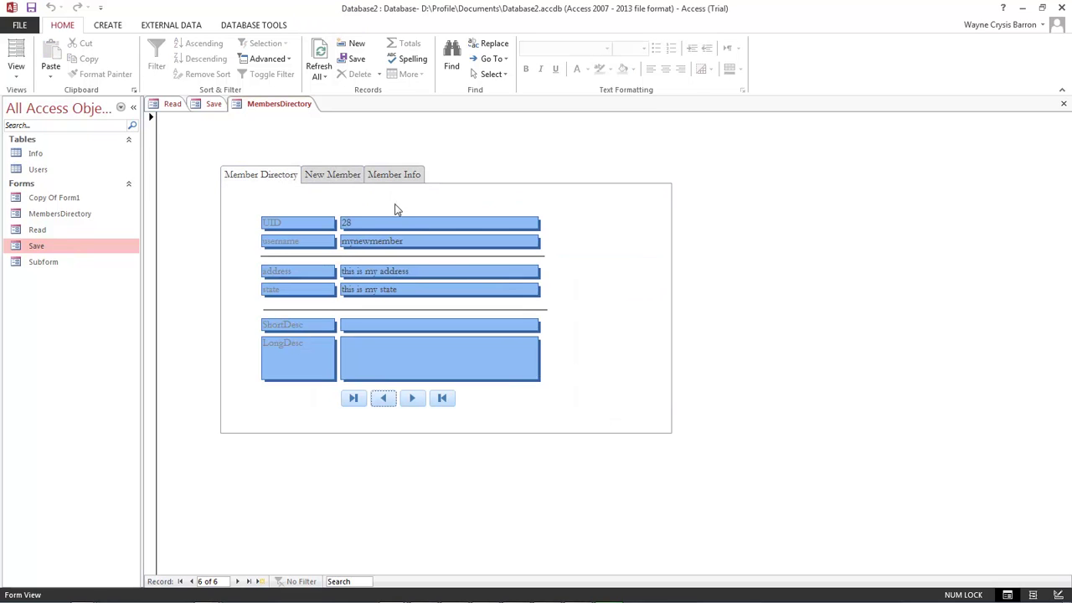
click(318, 60)
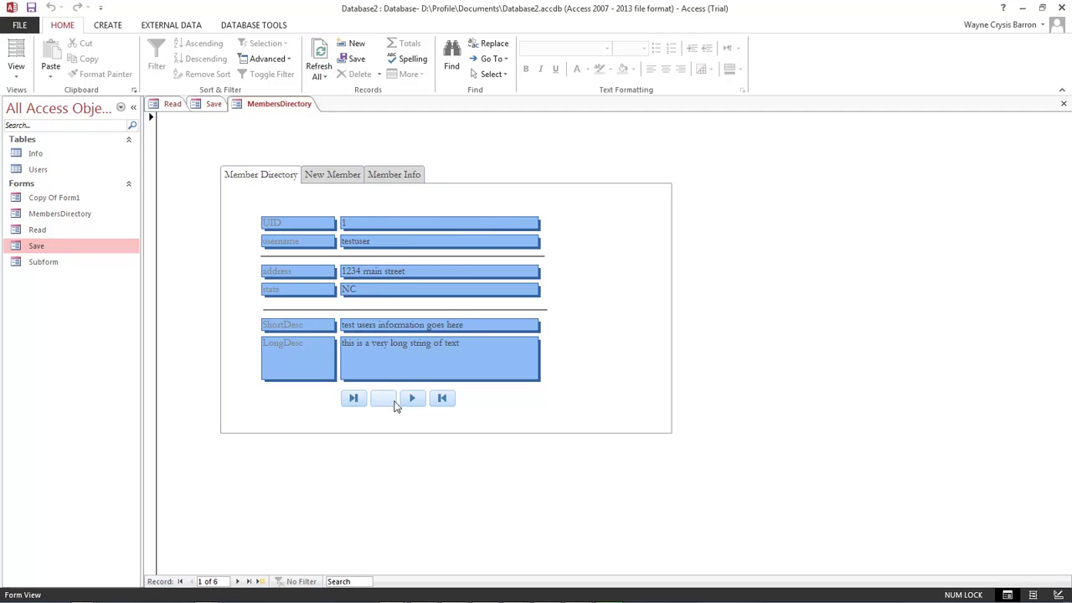
click(352, 399)
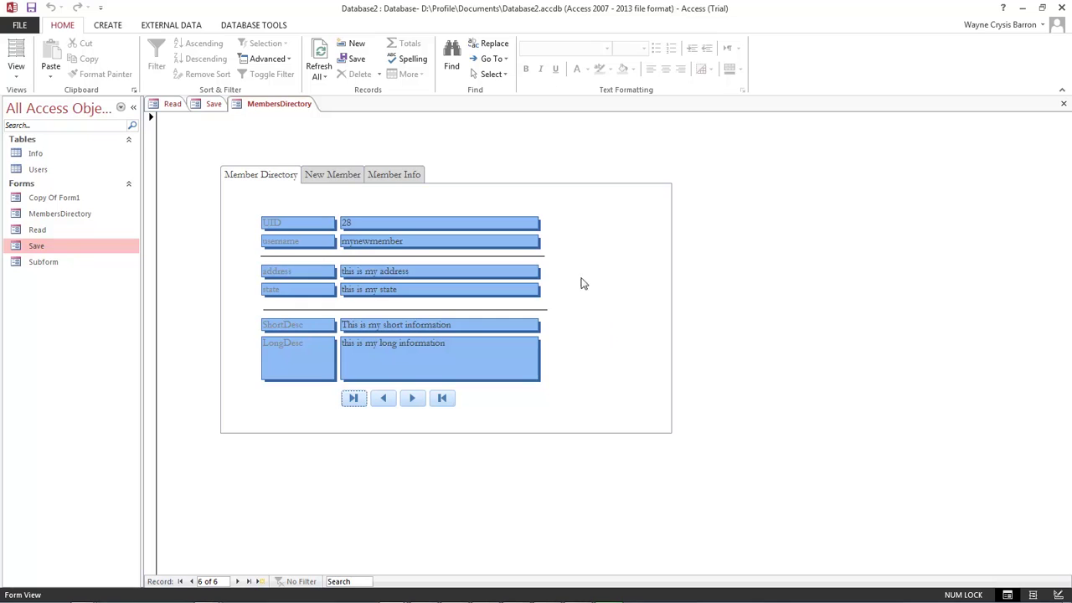
click(350, 178)
click(397, 177)
click(347, 175)
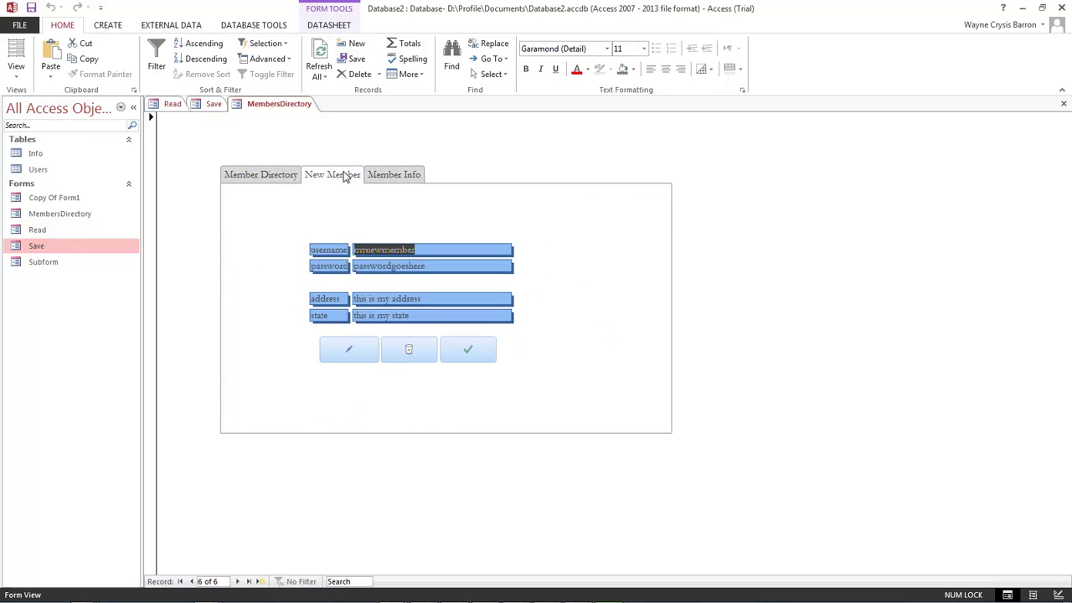
click(283, 177)
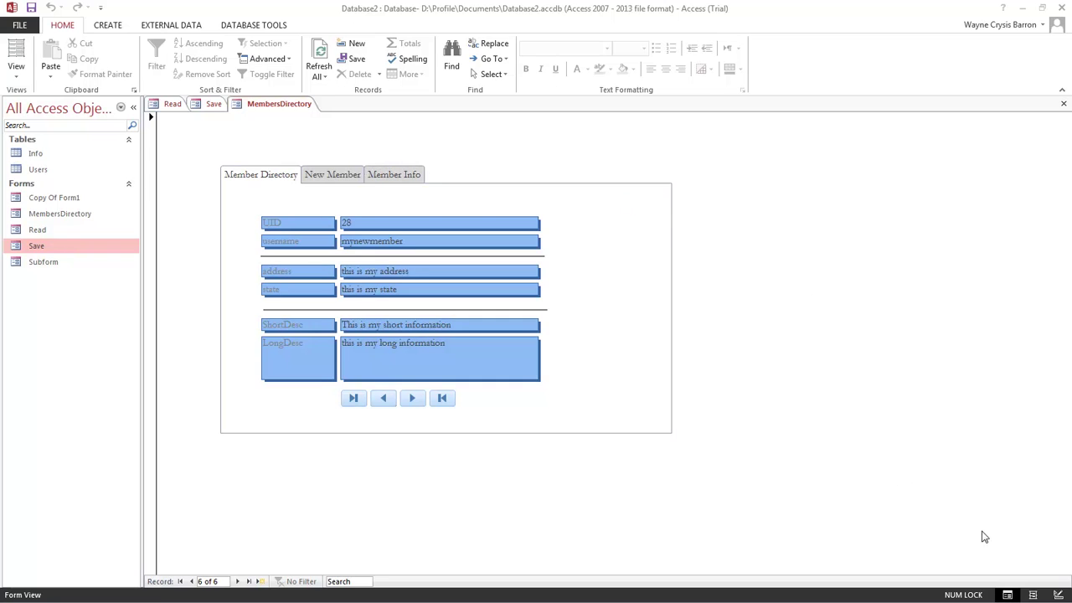
- Add a title to the MembersDirectory form's header in Design View and change its text to "Members Directory"
click(1058, 596)
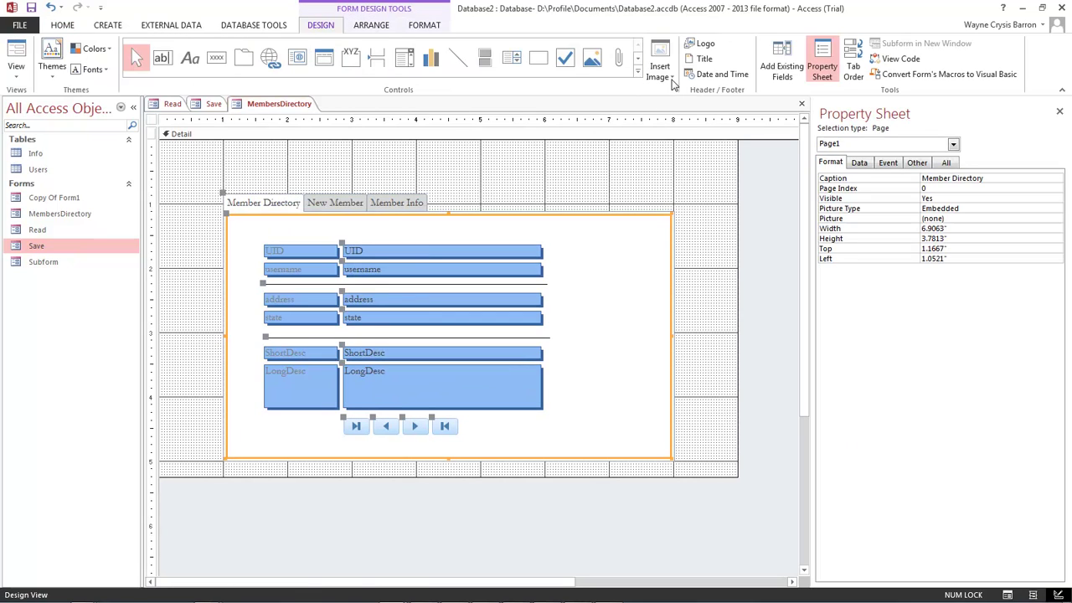
click(293, 163)
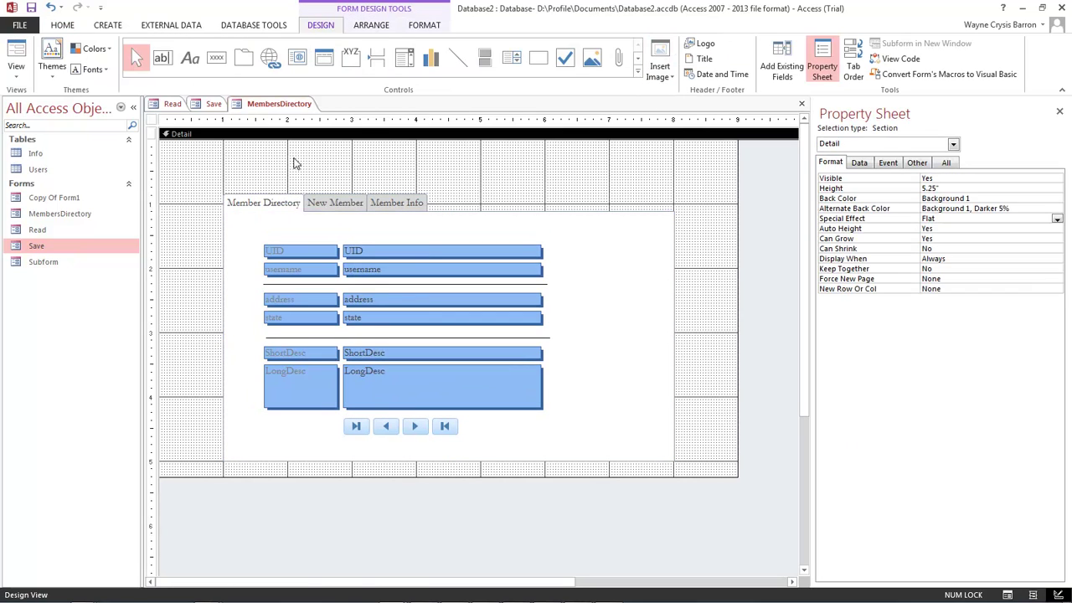
click(706, 60)
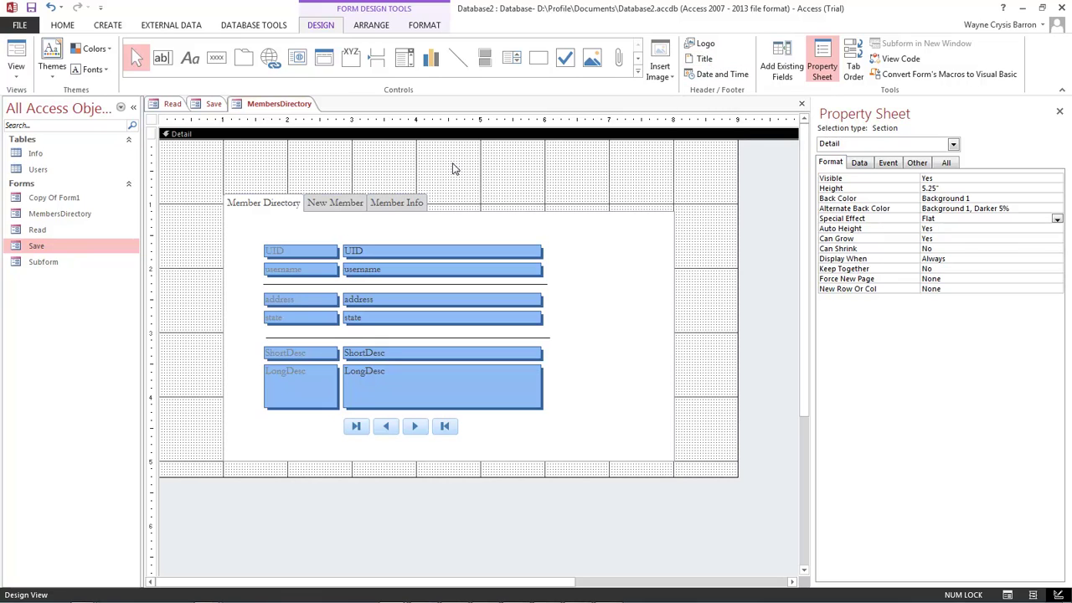
click(701, 60)
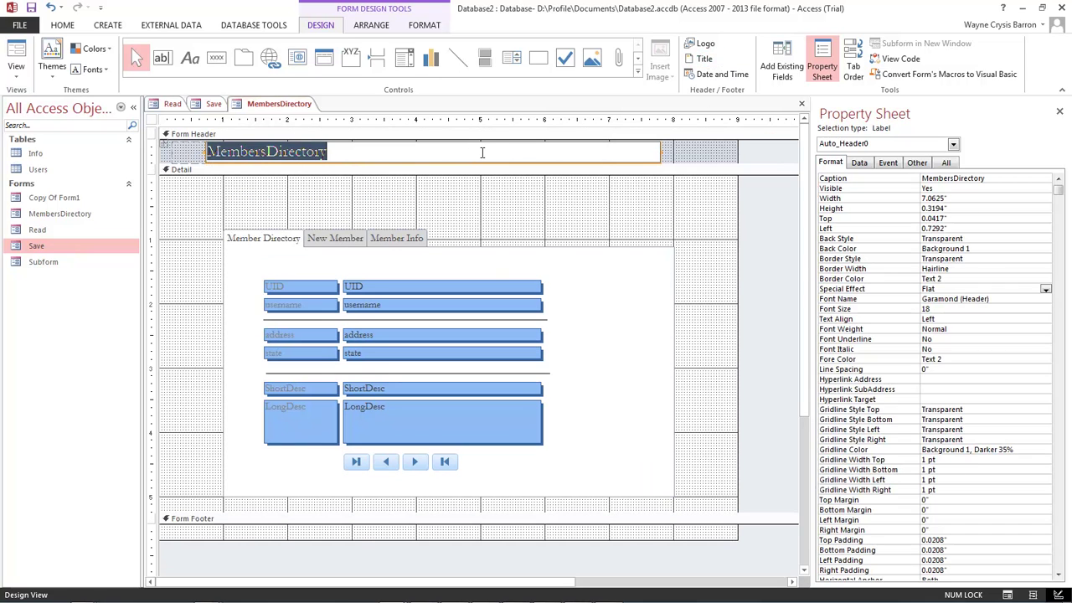
click(267, 153)
key(Return)
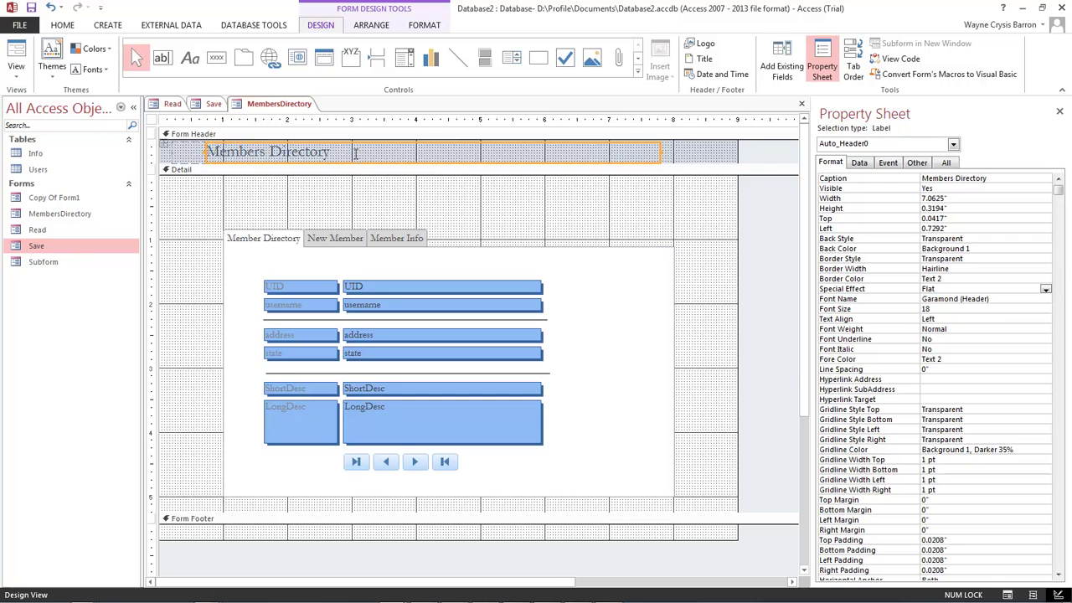
- In Layout View, fill the Members Directory header title's background with the dark blue-gray Text 2 theme color
click(1032, 594)
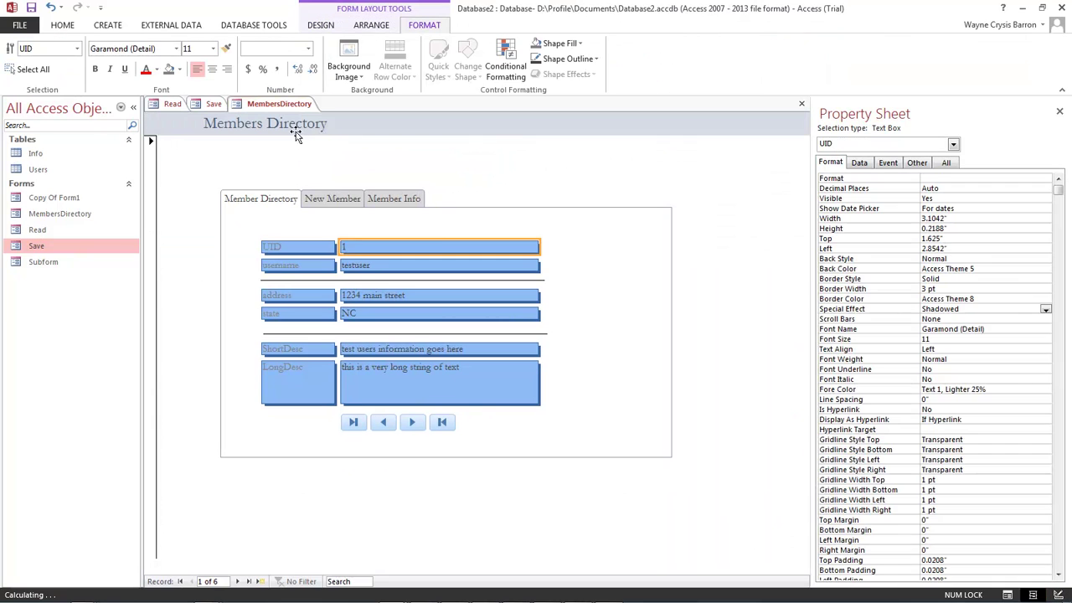
click(295, 124)
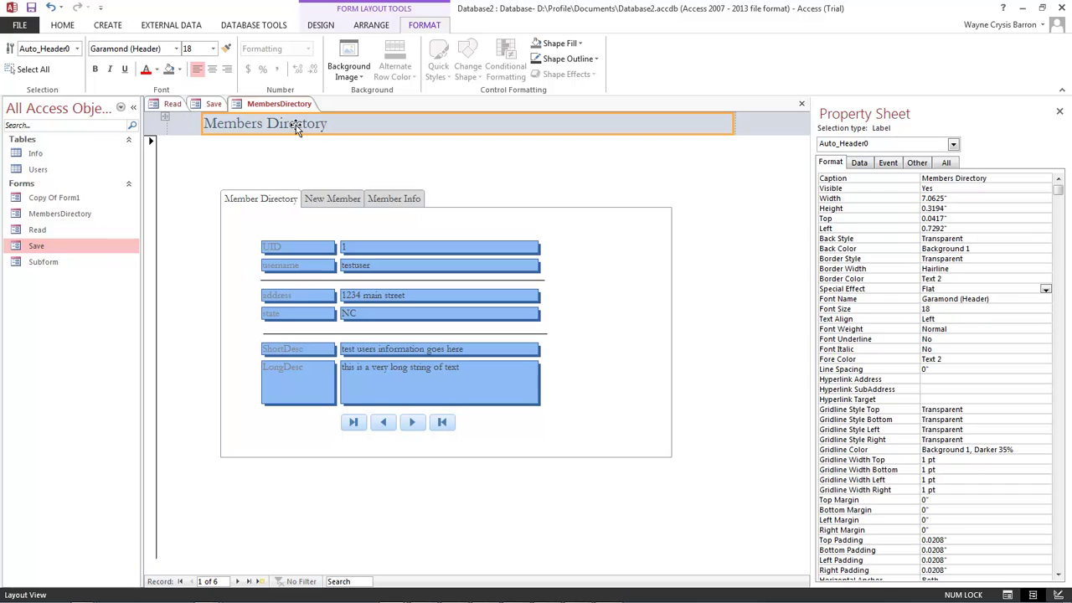
click(179, 70)
click(201, 115)
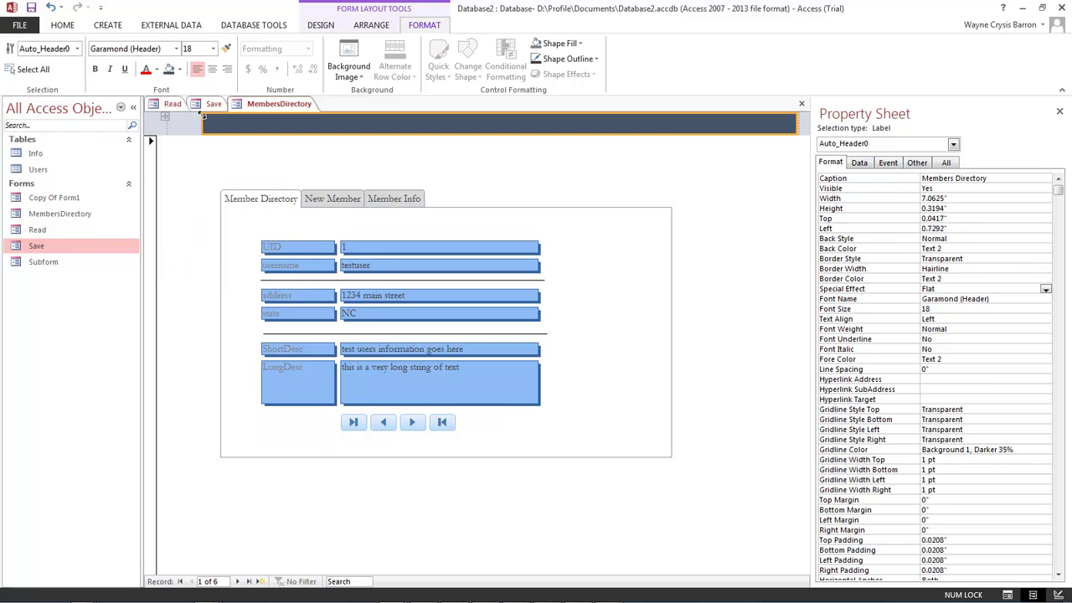
- Try red (#ED1C24) for the header title's text and replace it with the lightest gray shade of the black theme color
click(156, 70)
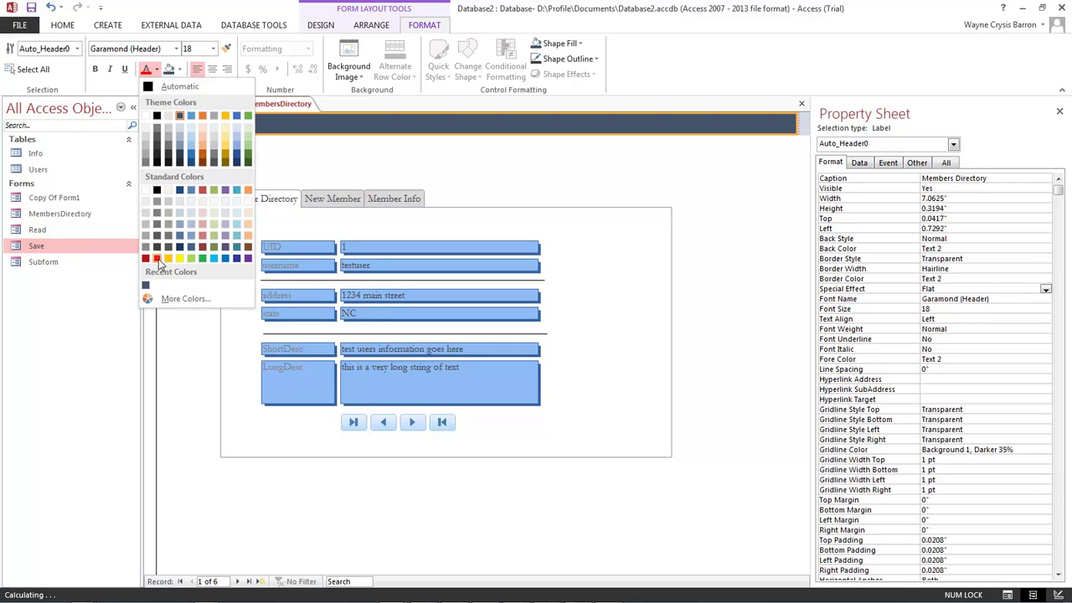
click(146, 258)
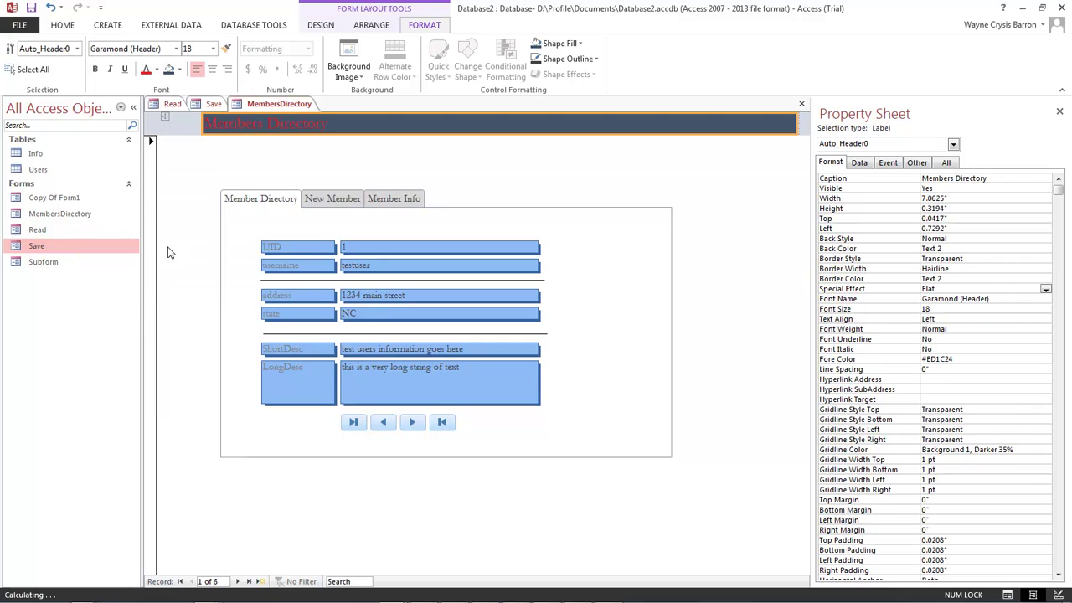
click(156, 70)
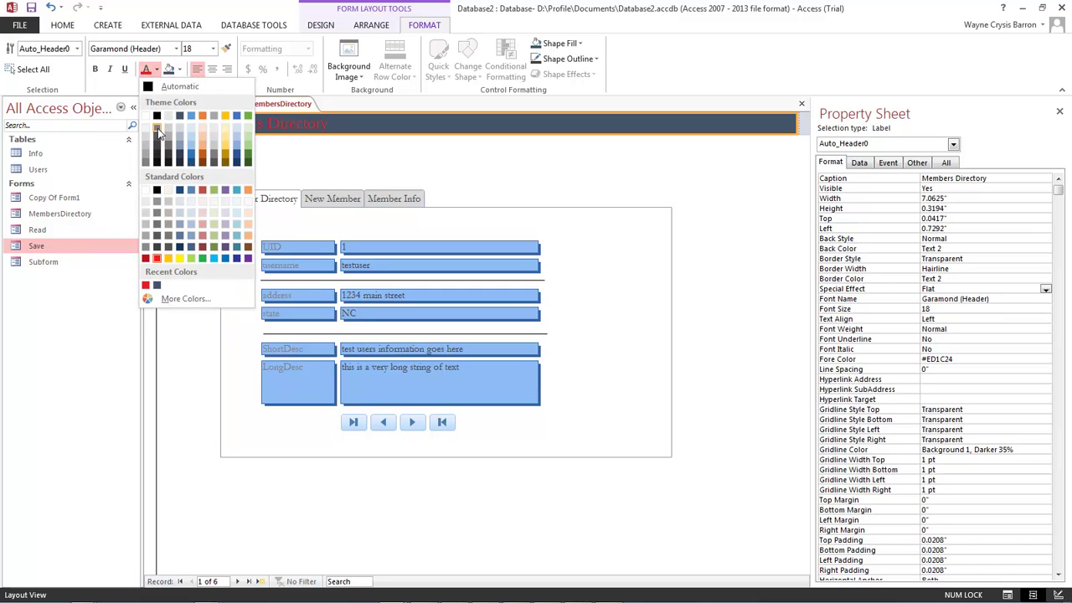
click(156, 127)
click(482, 175)
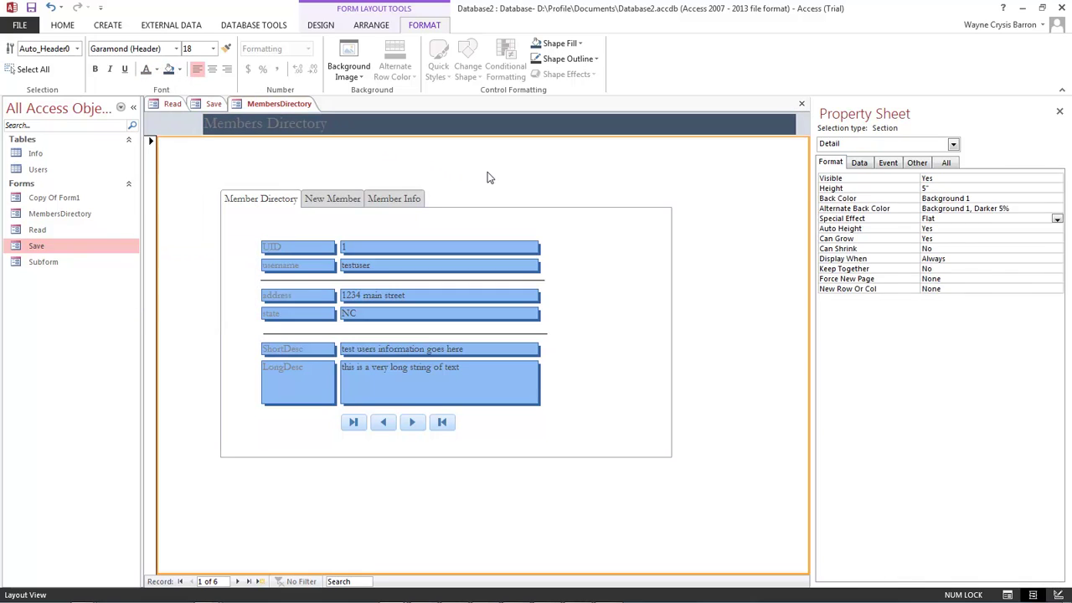